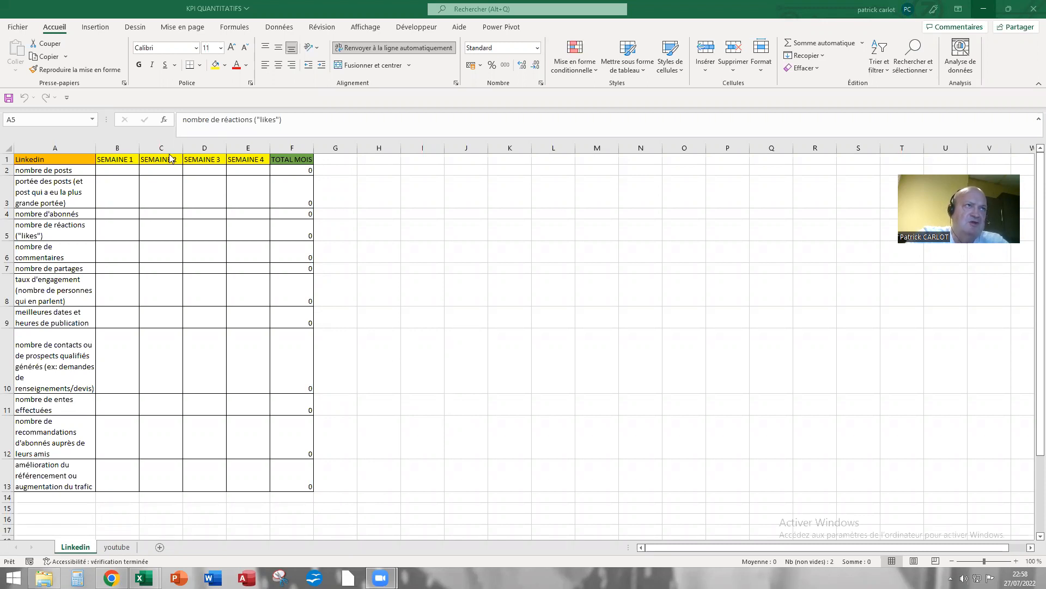
Review the indicator column on the Linkedin sheet and compare it with the table on the youtube sheet.
{"action": "left_click", "coordinate": [73, 150]}
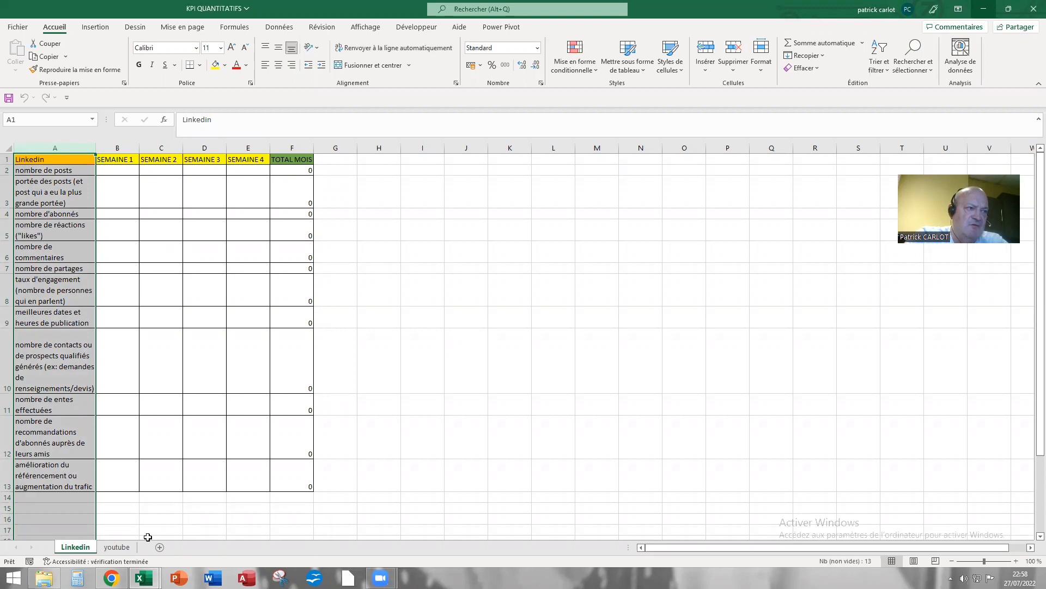
{"action": "left_click", "coordinate": [123, 548]}
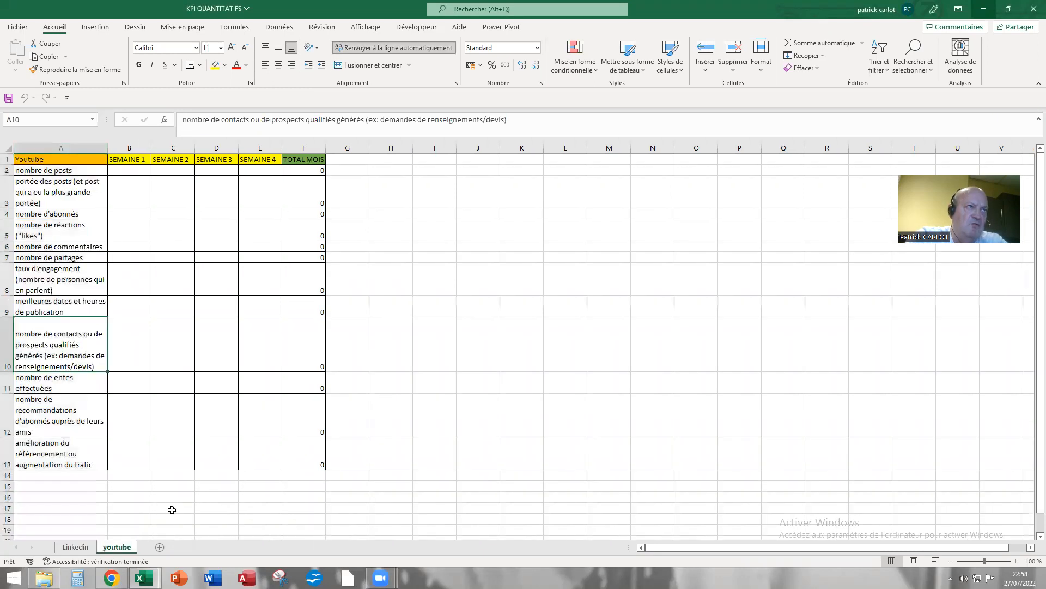
{"action": "left_click", "coordinate": [87, 548]}
Check the print preview of the Linkedin sheet and return to the worksheet.
{"action": "left_click", "coordinate": [412, 438]}
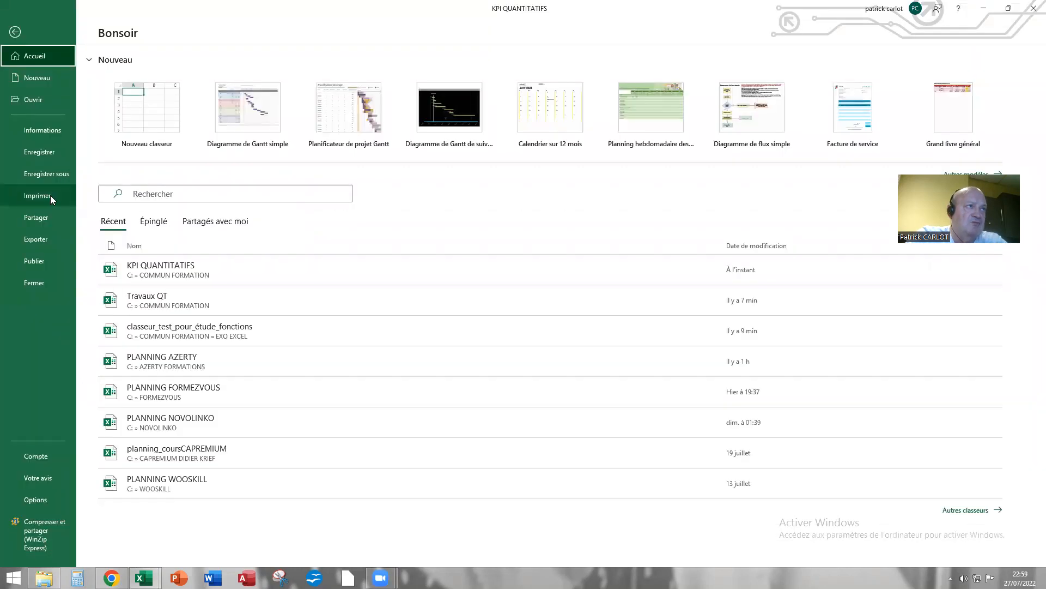
{"action": "left_click", "coordinate": [50, 195]}
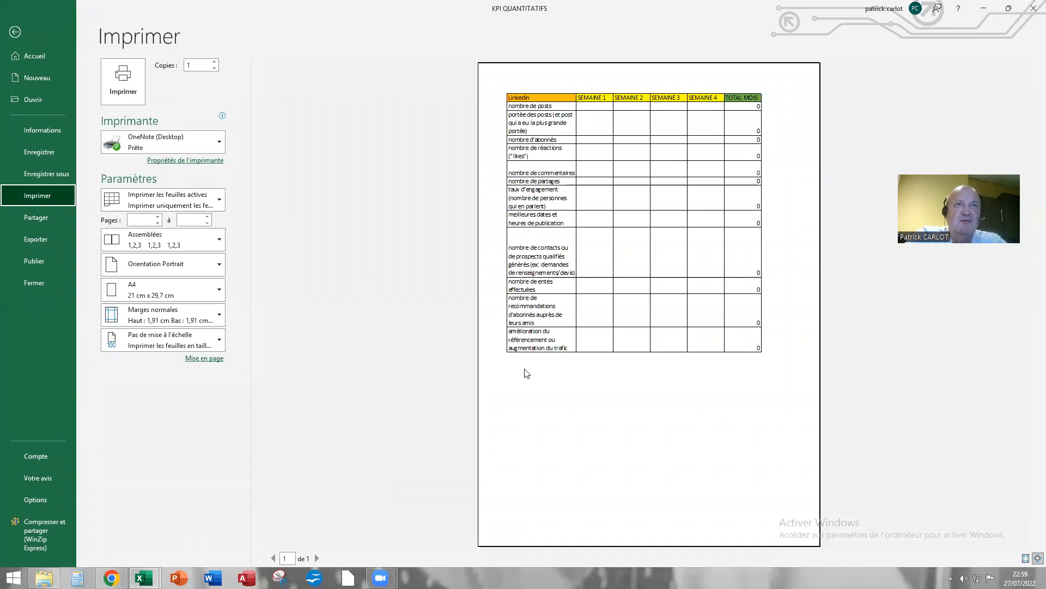
{"action": "left_click", "coordinate": [16, 32]}
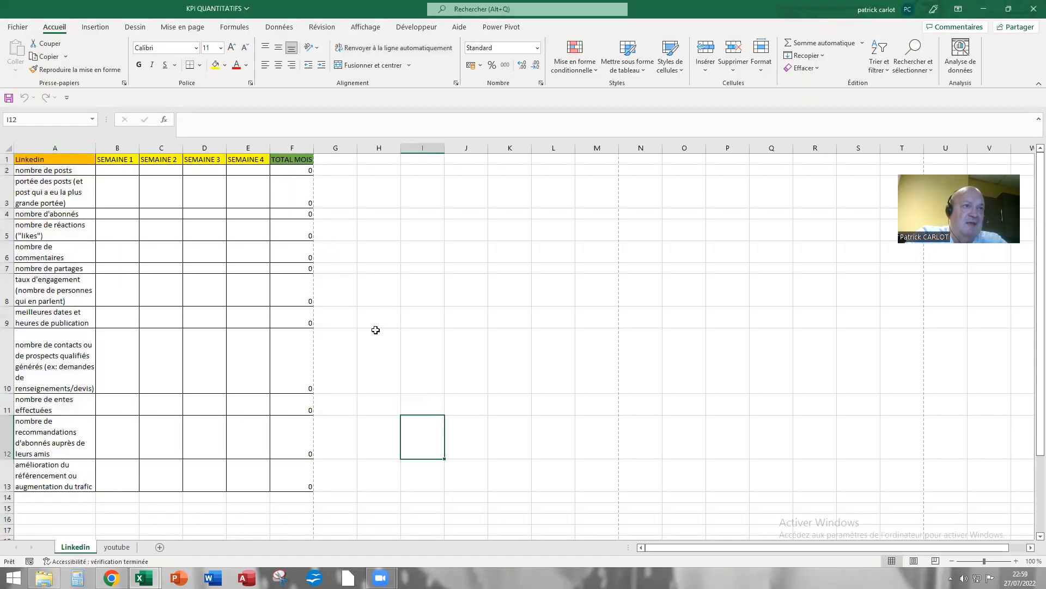
Examine the dashed page-break lines on the Linkedin sheet, both beside the table and below row 32.
{"action": "scroll", "coordinate": [357, 314], "scroll_direction": "down", "scroll_amount": 3}
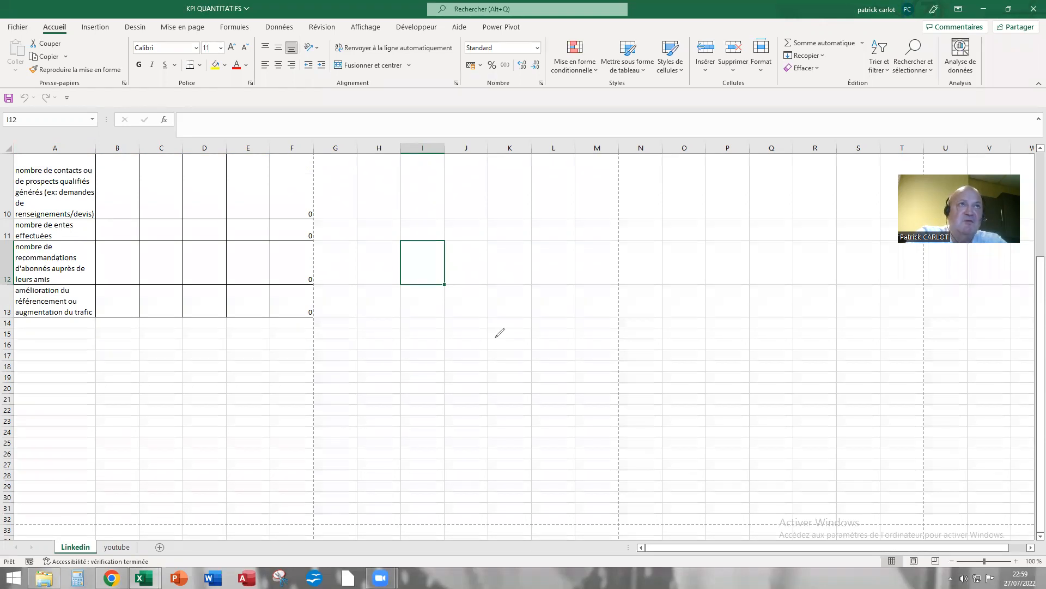
{"action": "left_click", "coordinate": [329, 265]}
{"action": "mouse_move", "coordinate": [306, 161]}
{"action": "left_mouse_down"}
{"action": "mouse_move", "coordinate": [304, 452]}
{"action": "mouse_move", "coordinate": [334, 415]}
{"action": "left_mouse_up"}
{"action": "mouse_move", "coordinate": [349, 354]}
{"action": "left_mouse_down"}
{"action": "mouse_move", "coordinate": [338, 169]}
{"action": "mouse_move", "coordinate": [308, 155]}
{"action": "left_mouse_up"}
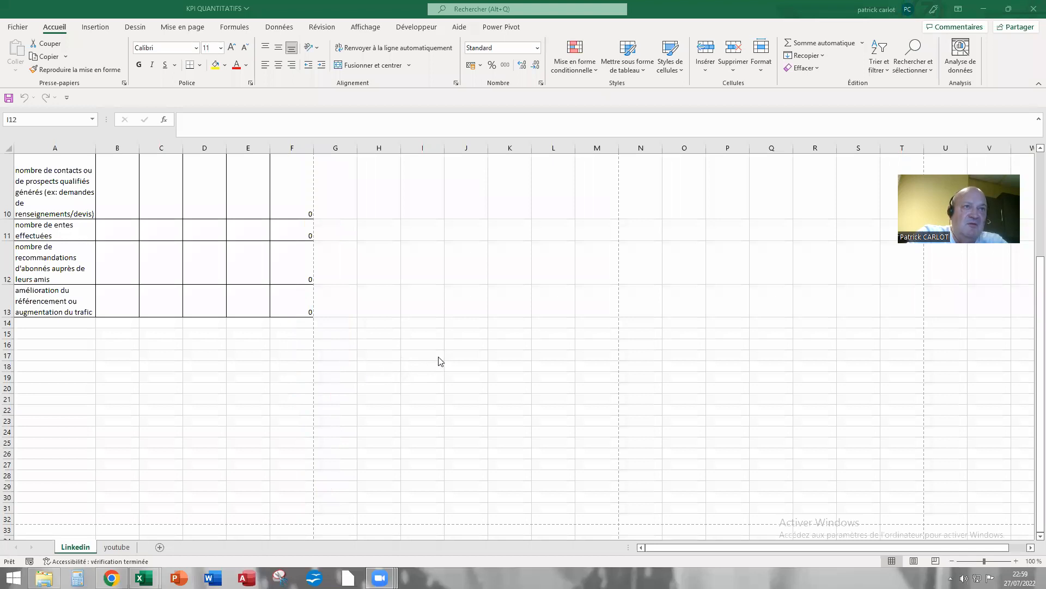
{"action": "scroll", "coordinate": [360, 377], "scroll_direction": "down", "scroll_amount": 2}
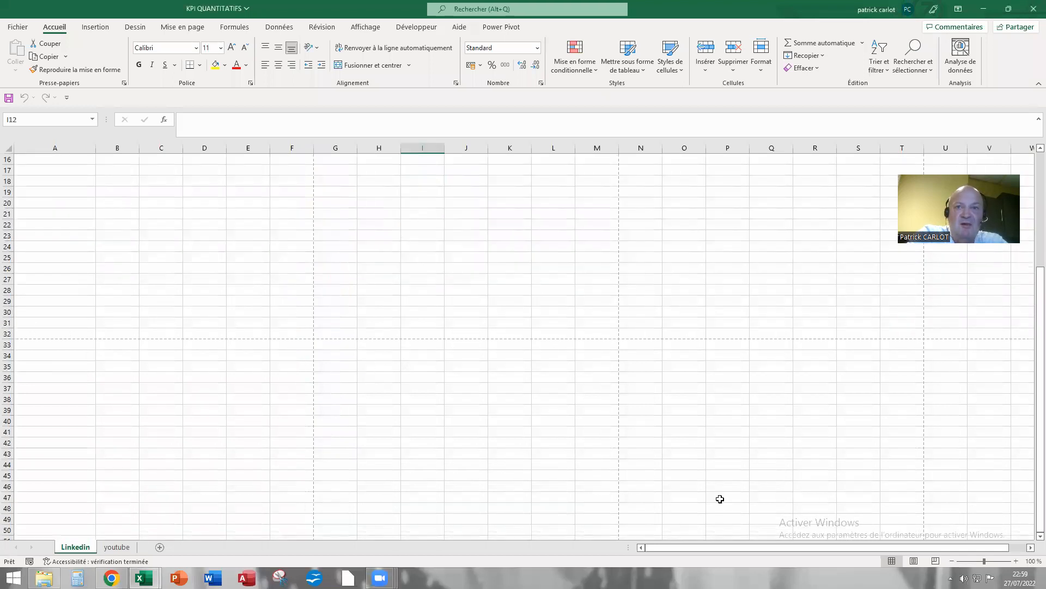
{"action": "left_click", "coordinate": [855, 561]}
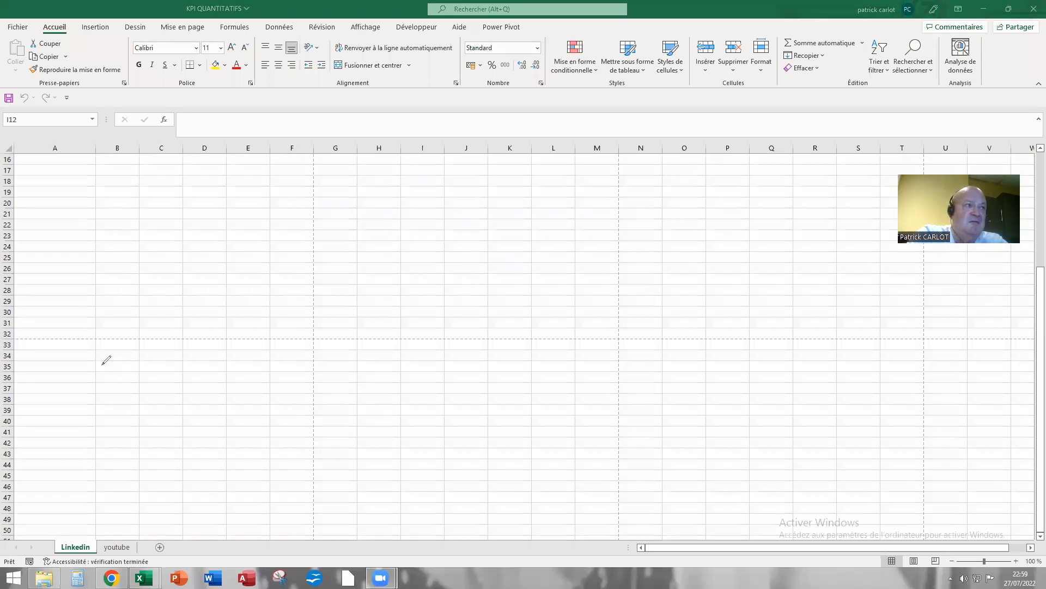
{"action": "mouse_move", "coordinate": [37, 327]}
{"action": "left_mouse_down"}
{"action": "mouse_move", "coordinate": [222, 355]}
{"action": "mouse_move", "coordinate": [62, 317]}
{"action": "left_mouse_up"}
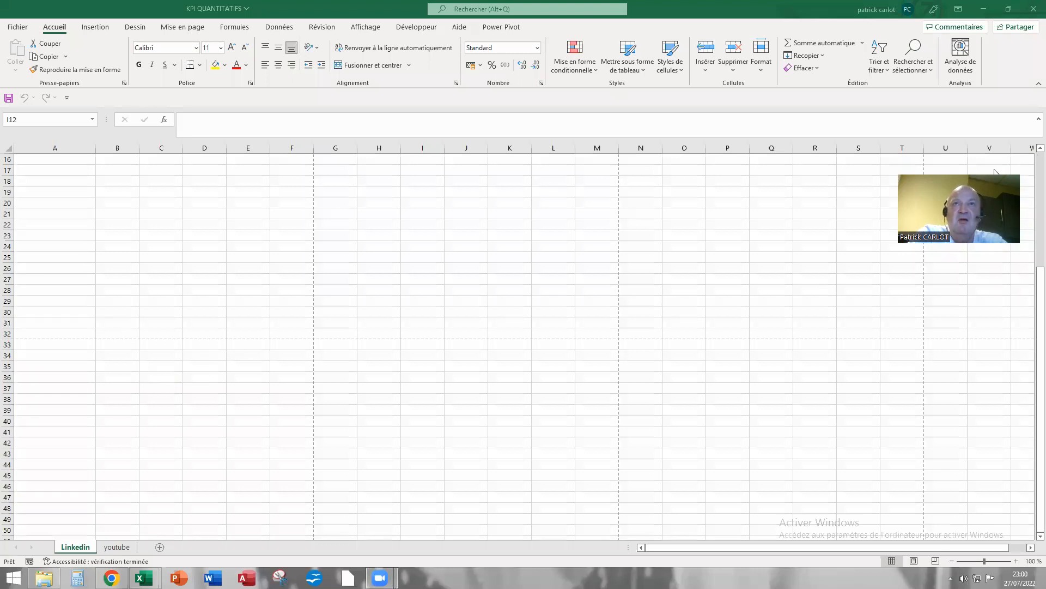
{"action": "scroll", "coordinate": [390, 361], "scroll_direction": "up", "scroll_amount": 3}
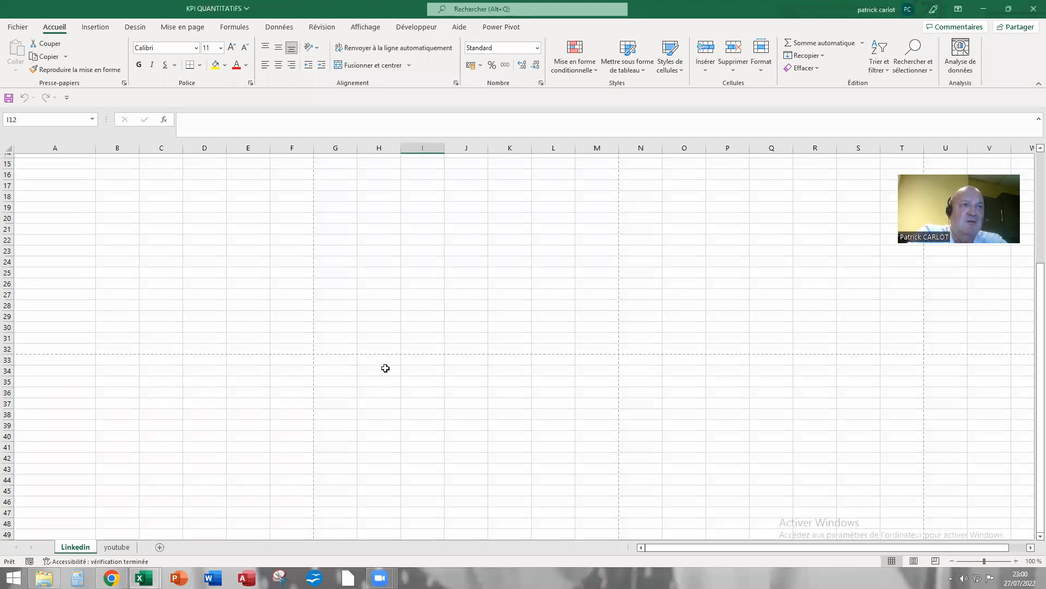
{"action": "scroll", "coordinate": [392, 357], "scroll_direction": "up", "scroll_amount": 1}
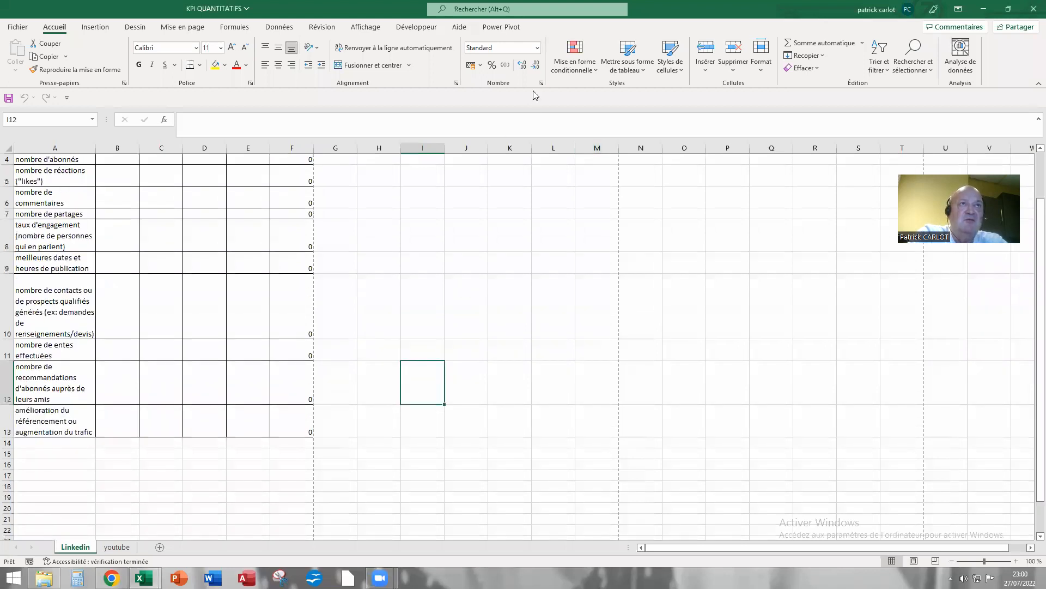
{"action": "mouse_move", "coordinate": [613, 171]}
{"action": "left_mouse_down"}
{"action": "mouse_move", "coordinate": [600, 321]}
{"action": "mouse_move", "coordinate": [636, 407]}
{"action": "mouse_move", "coordinate": [626, 202]}
{"action": "left_mouse_up"}
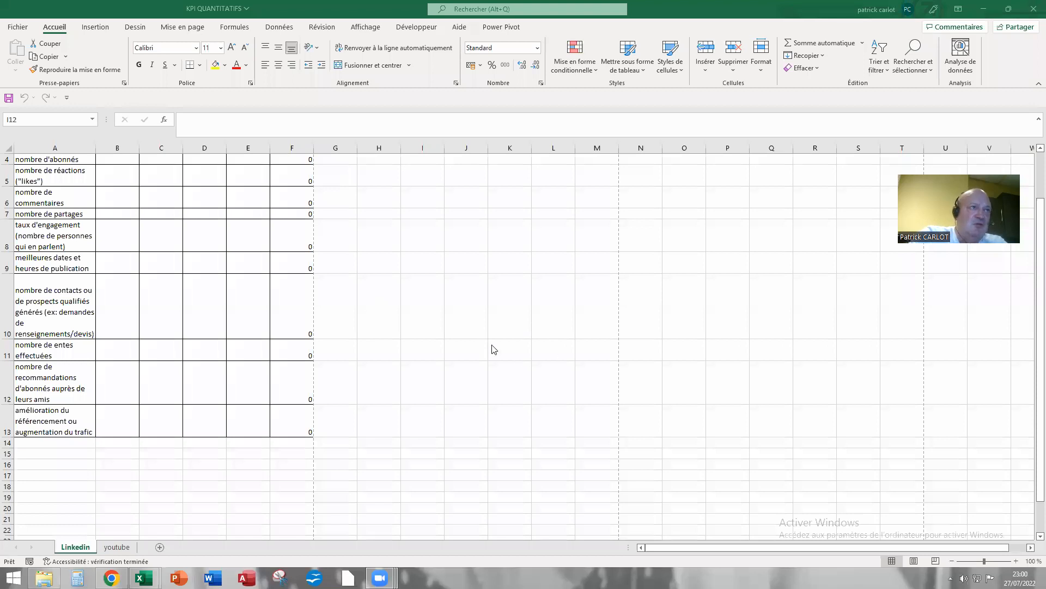
{"action": "left_click", "coordinate": [345, 281]}
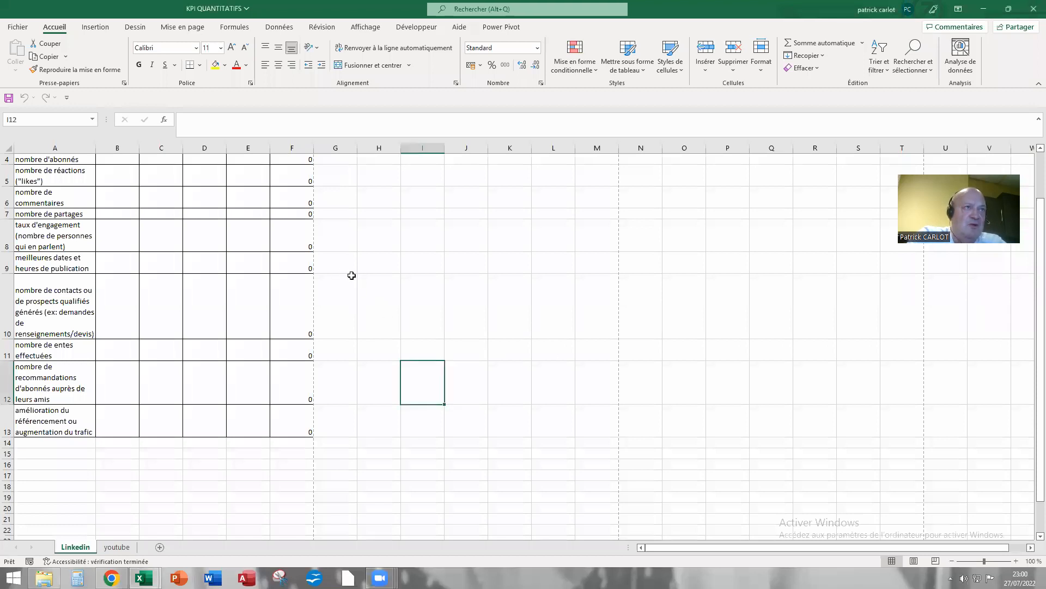
{"action": "scroll", "coordinate": [351, 275], "scroll_direction": "up", "scroll_amount": 2}
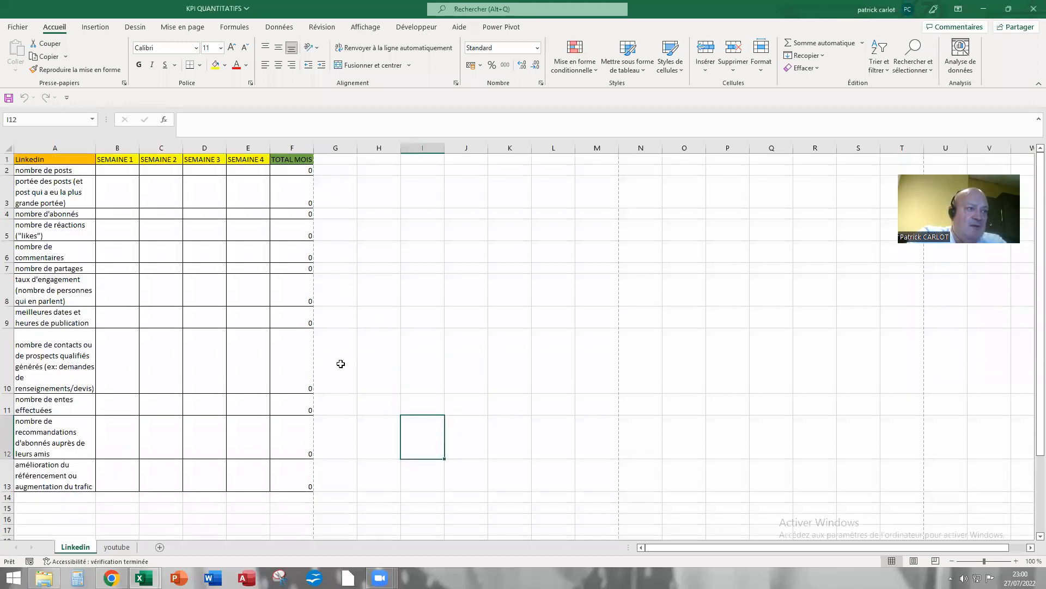
Check the print preview of the youtube sheet and return to the worksheet.
{"action": "left_click", "coordinate": [116, 547]}
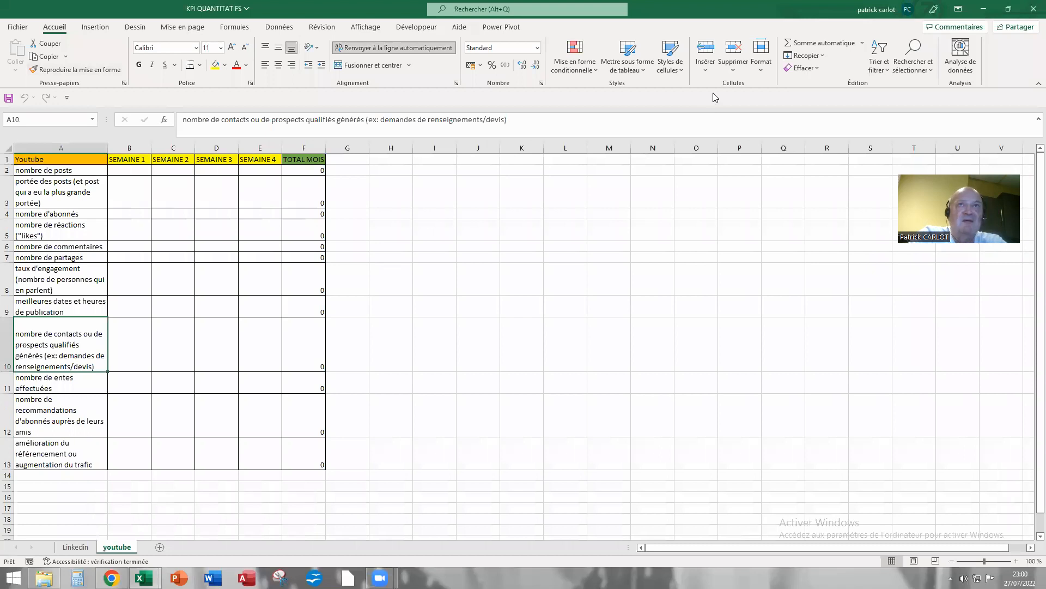
{"action": "left_click", "coordinate": [19, 28]}
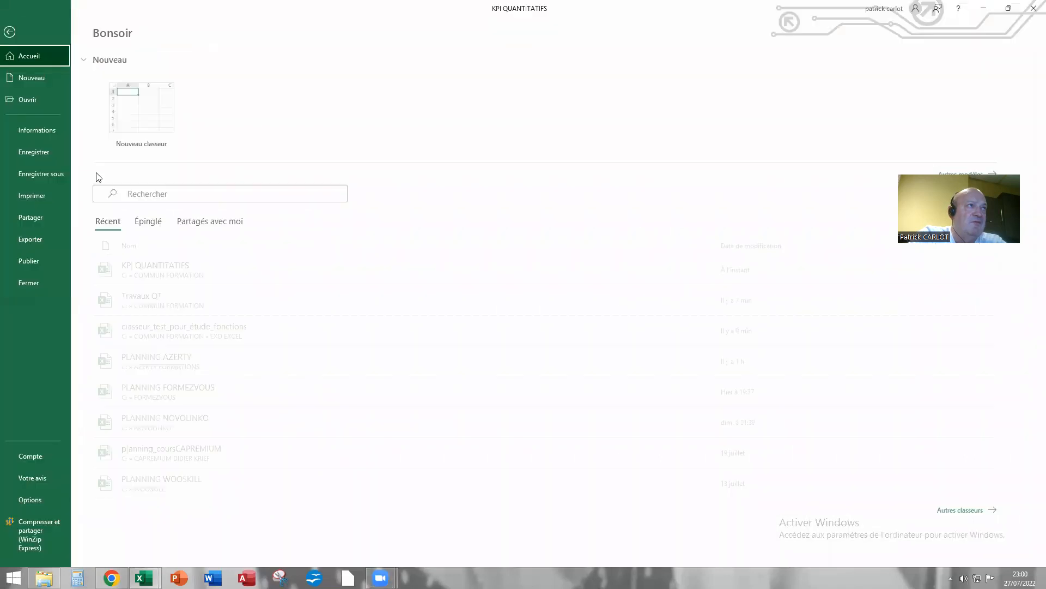
{"action": "left_click", "coordinate": [45, 196]}
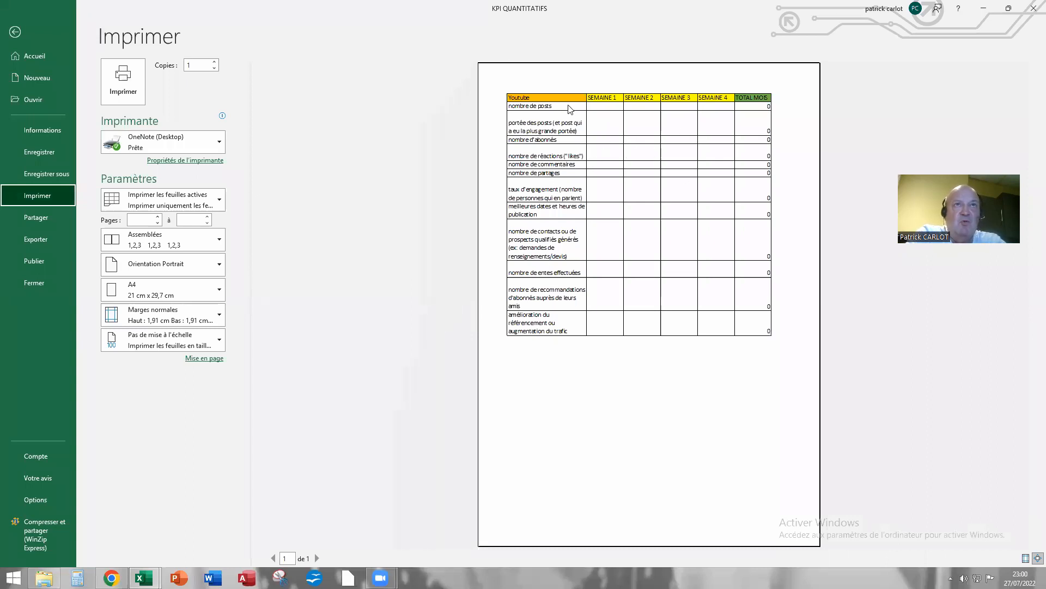
{"action": "left_click", "coordinate": [14, 33]}
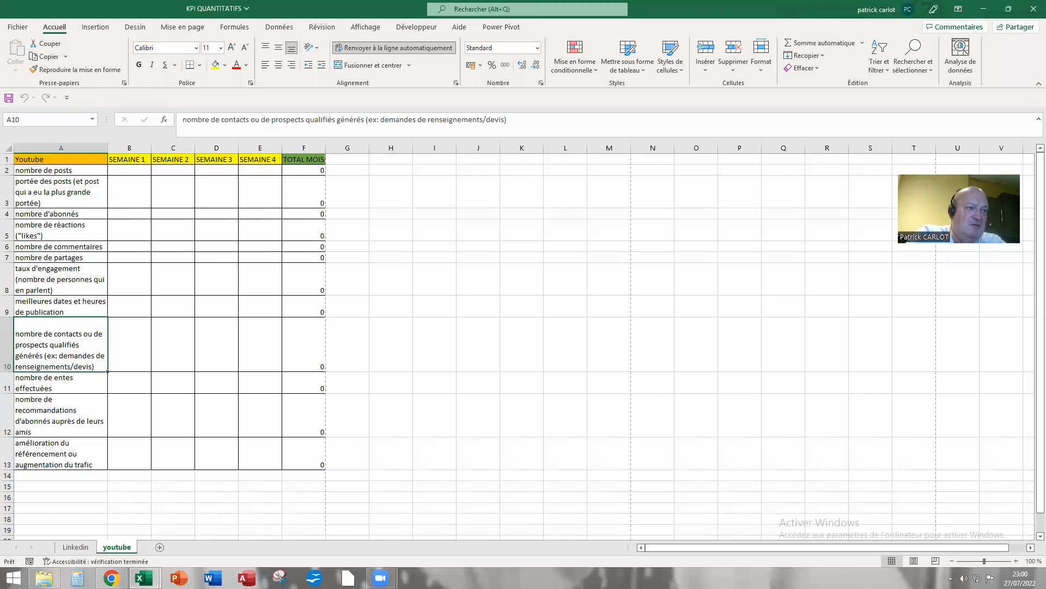
Add a new sheet after youtube and rename it "les 2".
{"action": "left_click", "coordinate": [160, 547]}
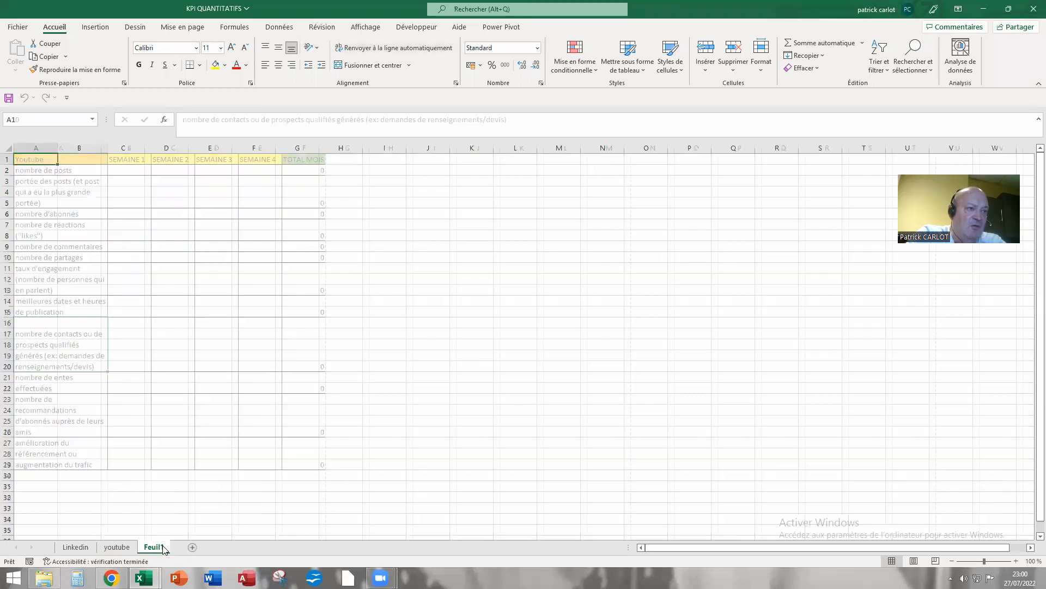
{"action": "right_click", "coordinate": [162, 551]}
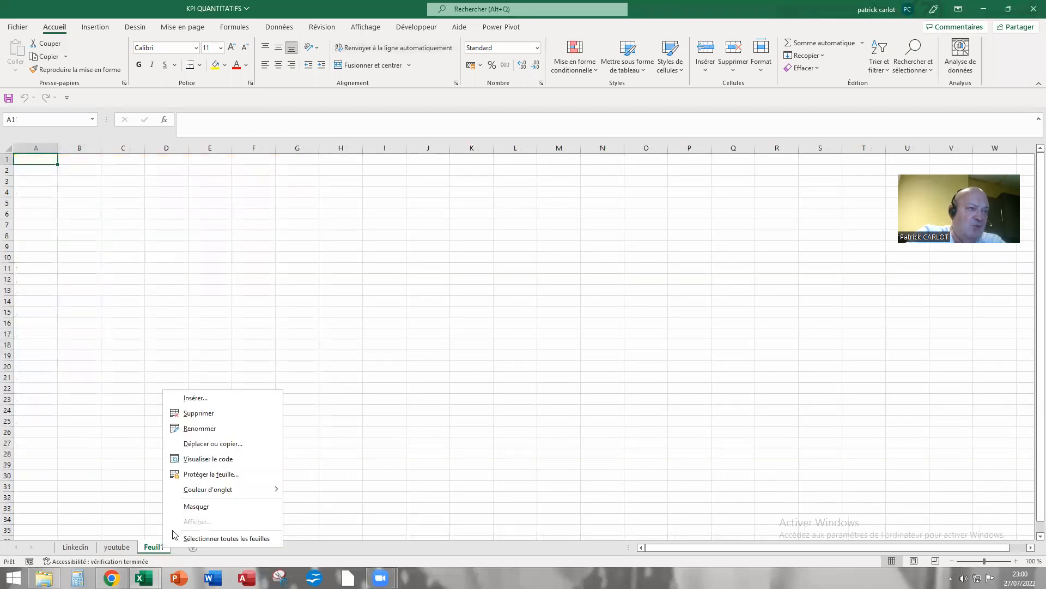
{"action": "left_click", "coordinate": [212, 428]}
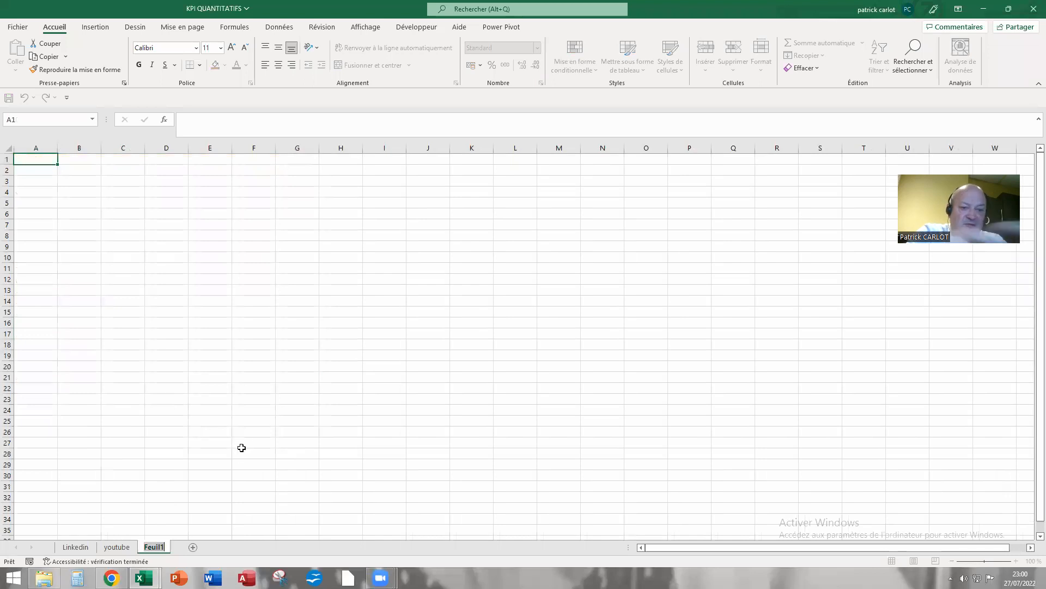
{"action": "type", "text": "les"}
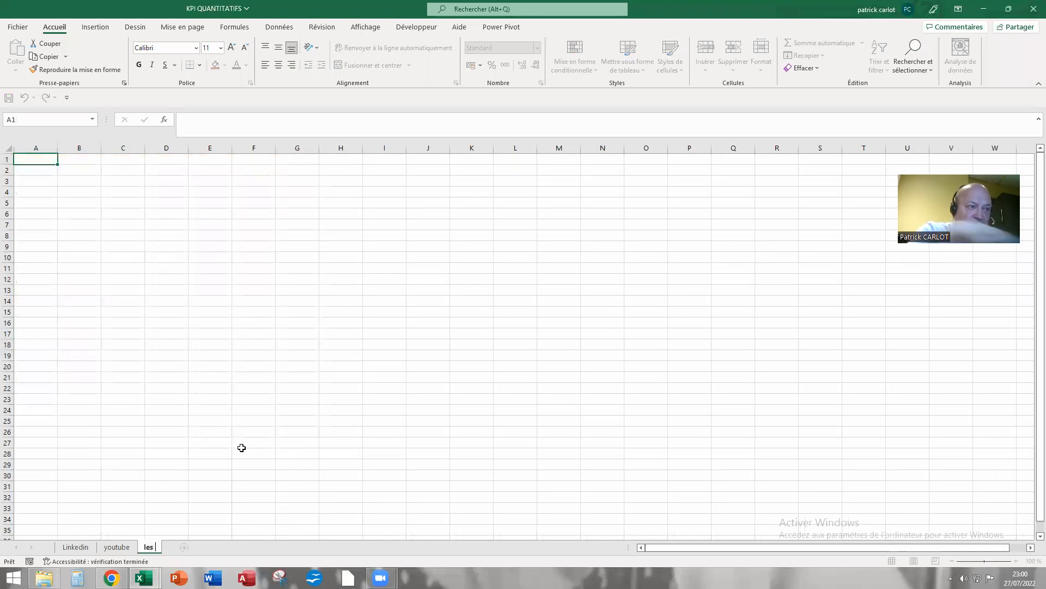
{"action": "type", "text": " 2"}
{"action": "key", "text": "Return"}
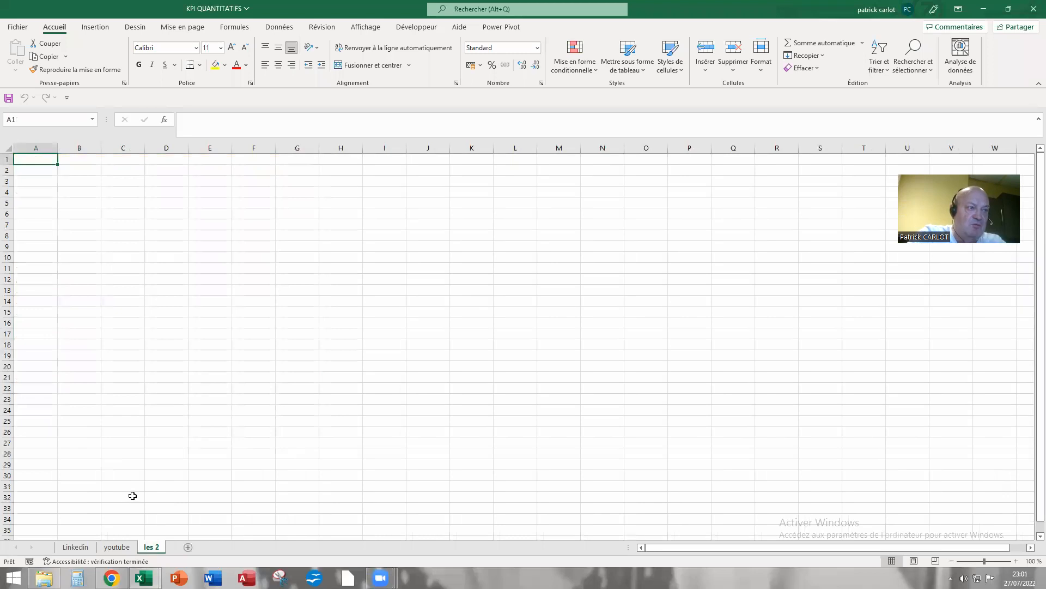
Copy the entire Linkedin table and paste it into the les 2 sheet starting at cell A1.
{"action": "left_click", "coordinate": [75, 548]}
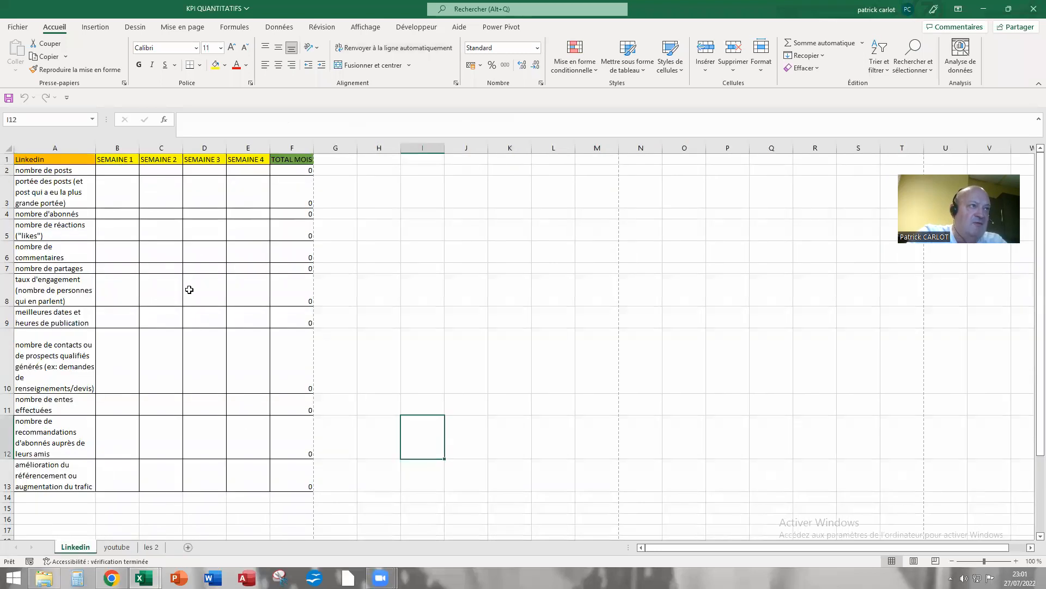
{"action": "left_click", "coordinate": [61, 190]}
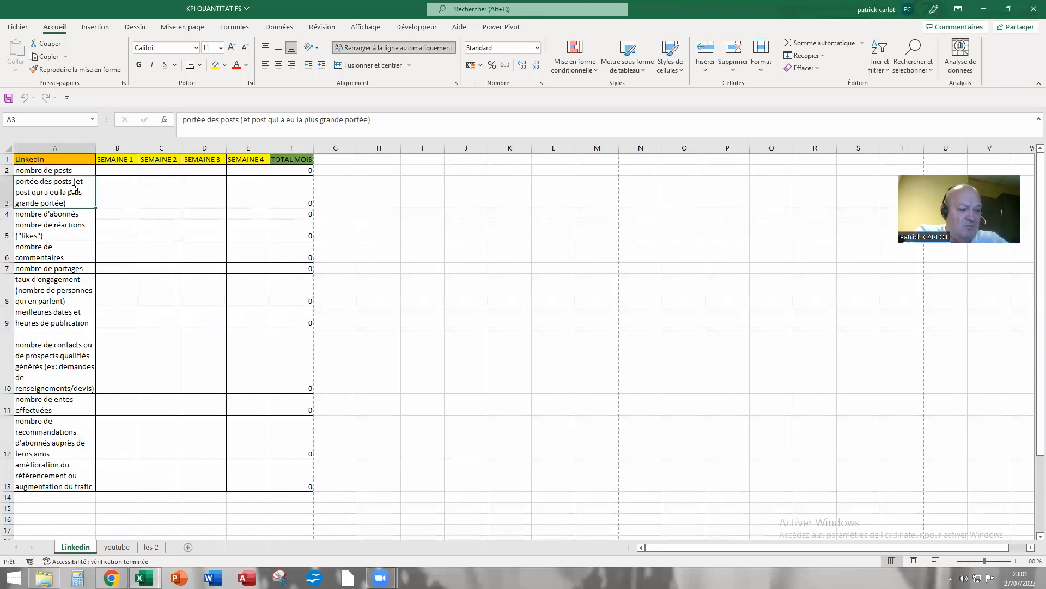
{"action": "key", "text": "ctrl+a"}
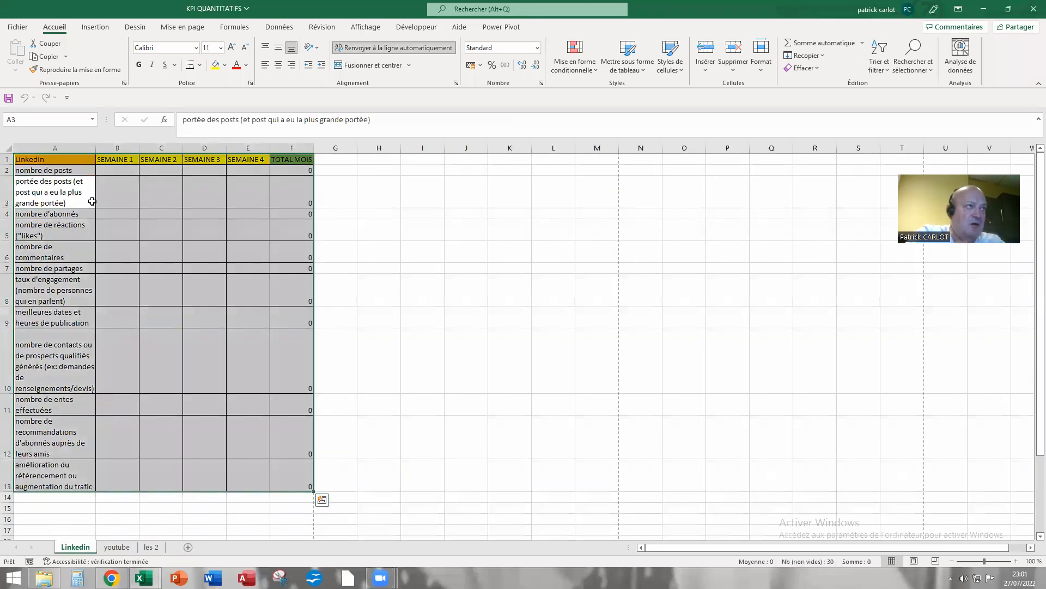
{"action": "right_click", "coordinate": [128, 198]}
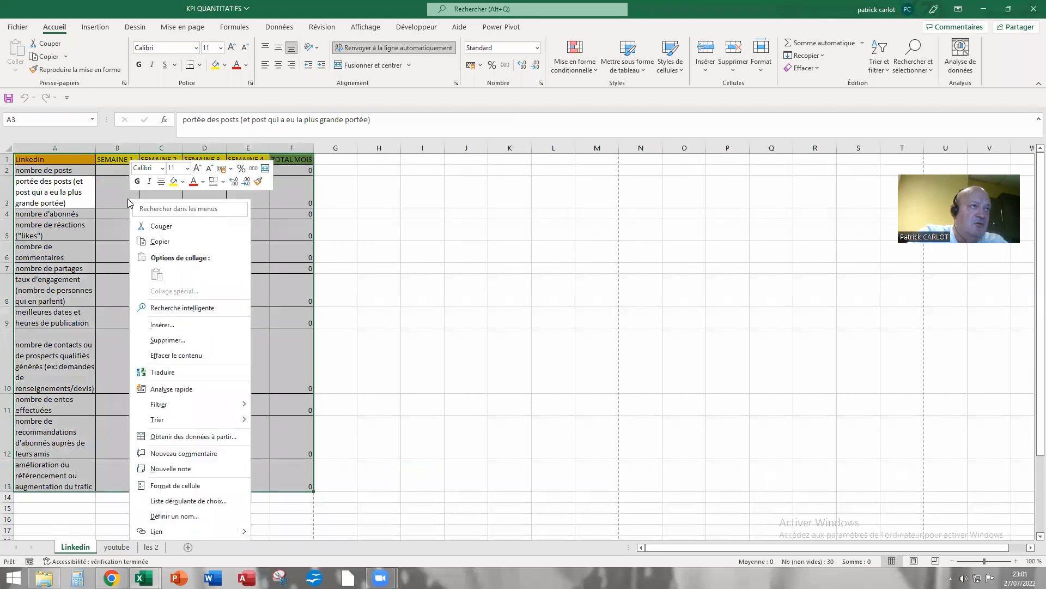
{"action": "left_click", "coordinate": [155, 243]}
{"action": "left_click", "coordinate": [155, 547]}
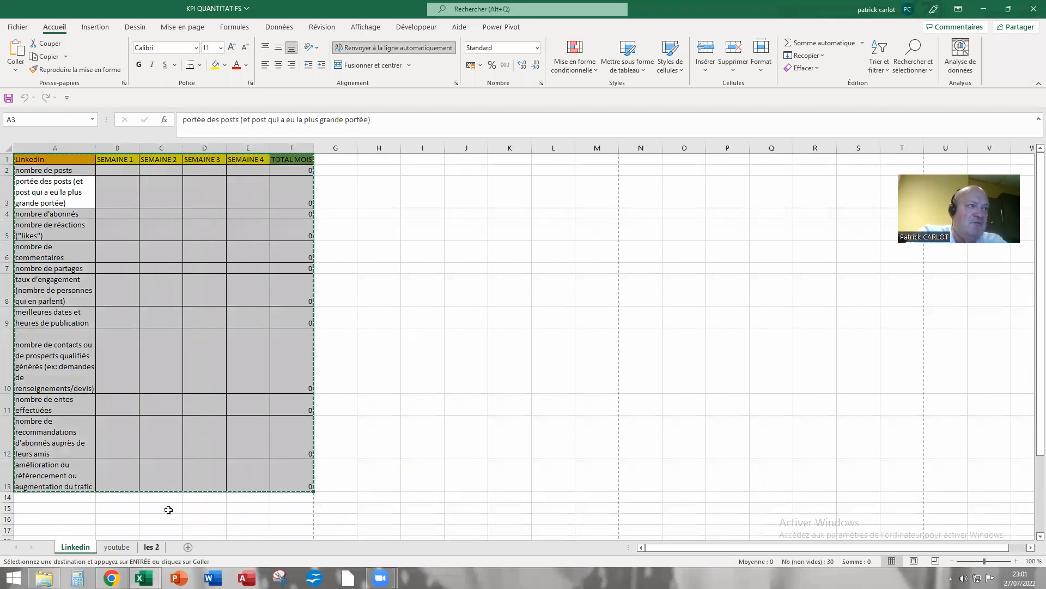
{"action": "right_click", "coordinate": [44, 160]}
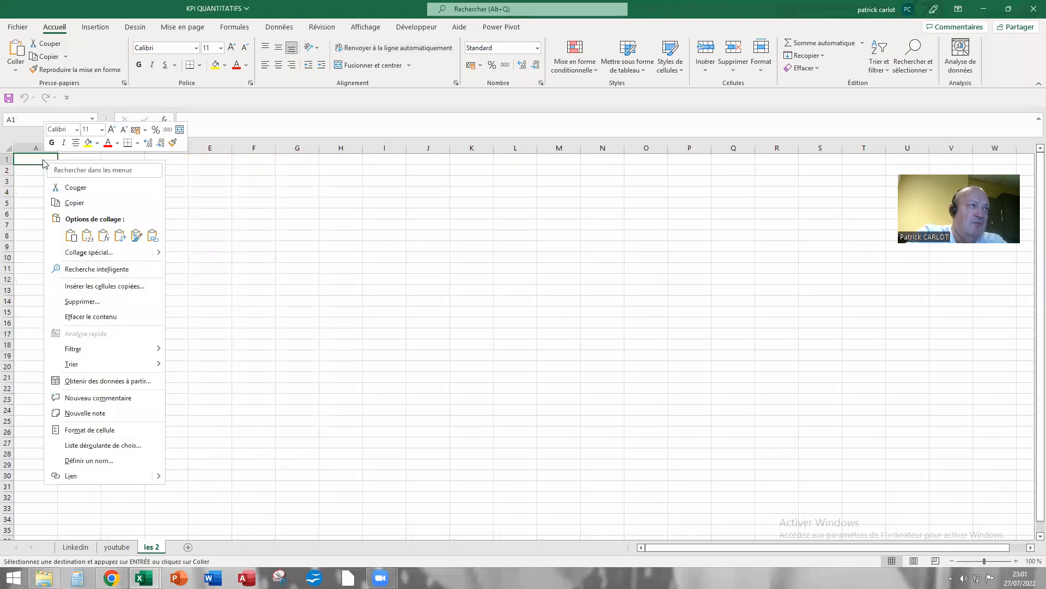
{"action": "left_click", "coordinate": [71, 236]}
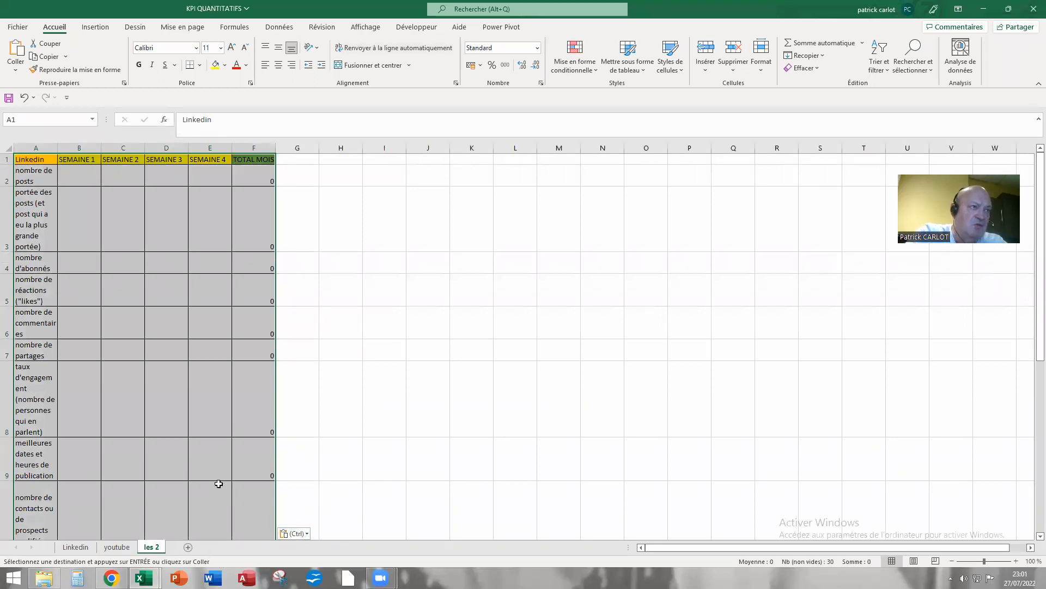
Copy the entire Youtube table and paste it beside the Linkedin table on the les 2 sheet, starting at cell G1.
{"action": "left_click", "coordinate": [125, 549]}
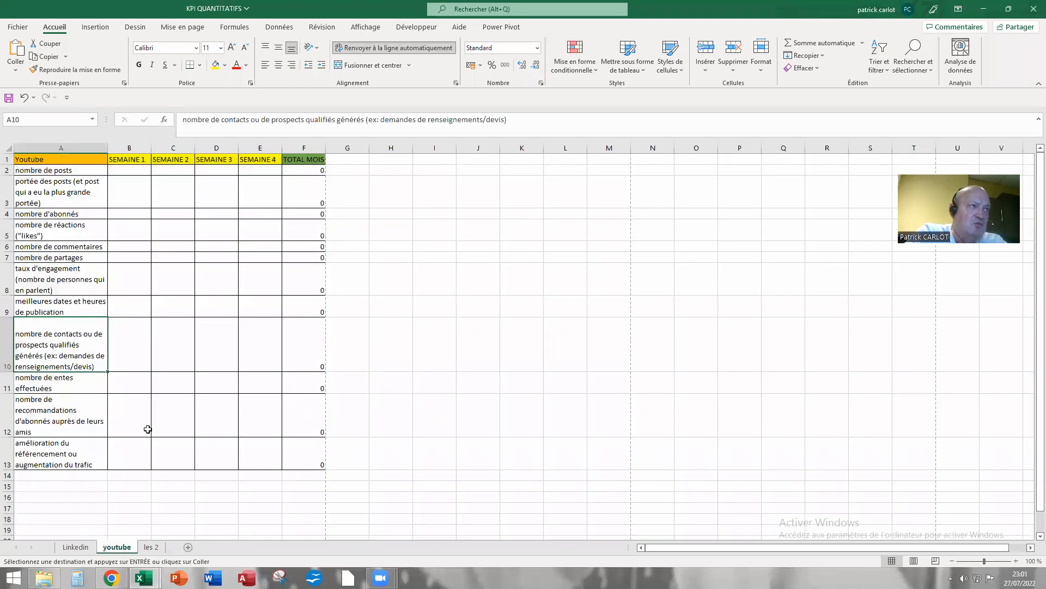
{"action": "left_click", "coordinate": [90, 194]}
{"action": "key", "text": "ctrl+a"}
{"action": "right_click", "coordinate": [113, 187]}
{"action": "left_click", "coordinate": [152, 234]}
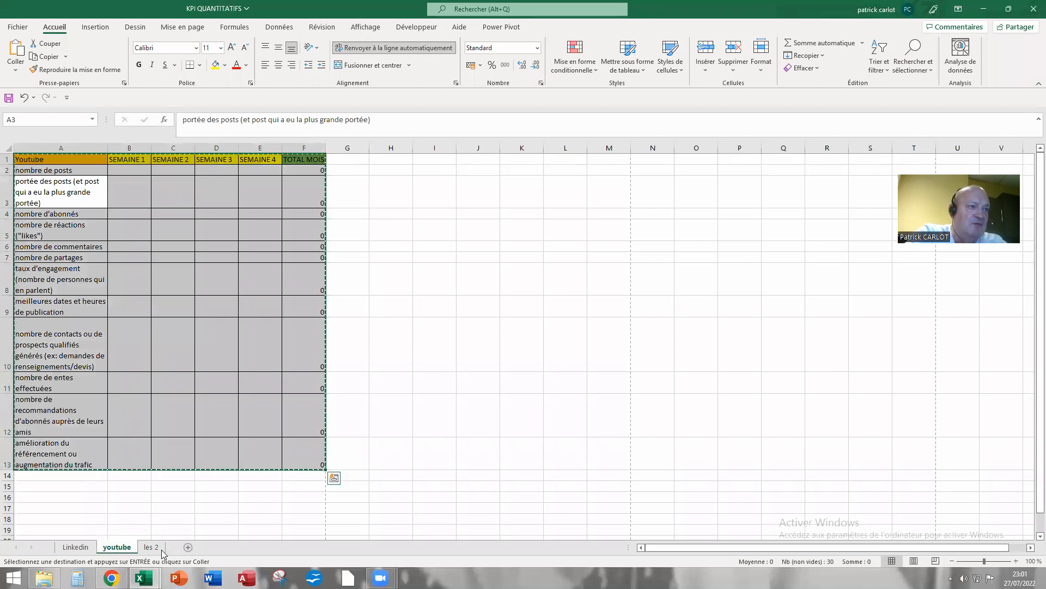
{"action": "left_click", "coordinate": [152, 546]}
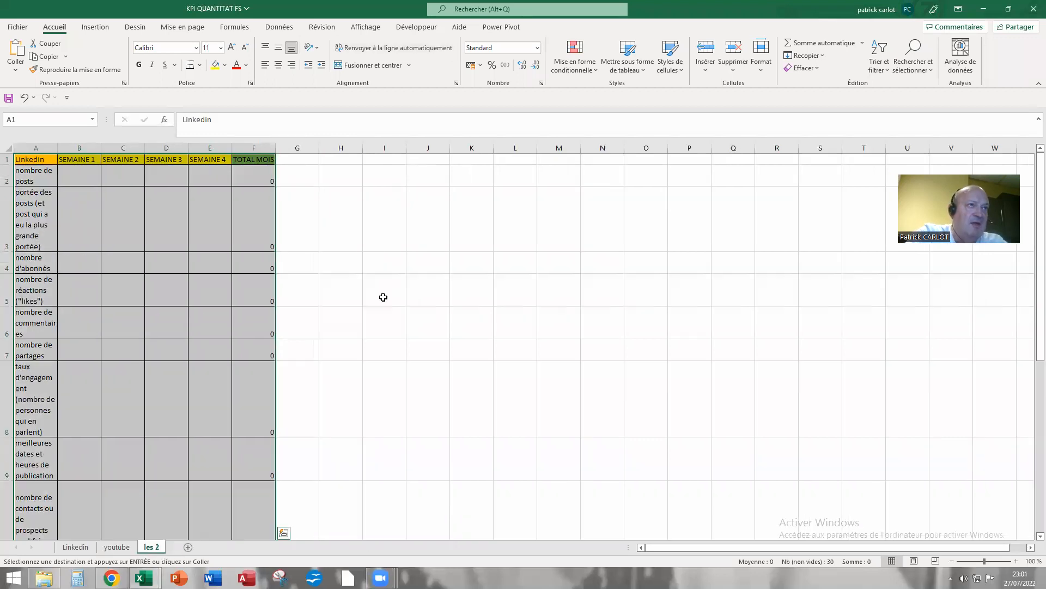
{"action": "left_click", "coordinate": [297, 161]}
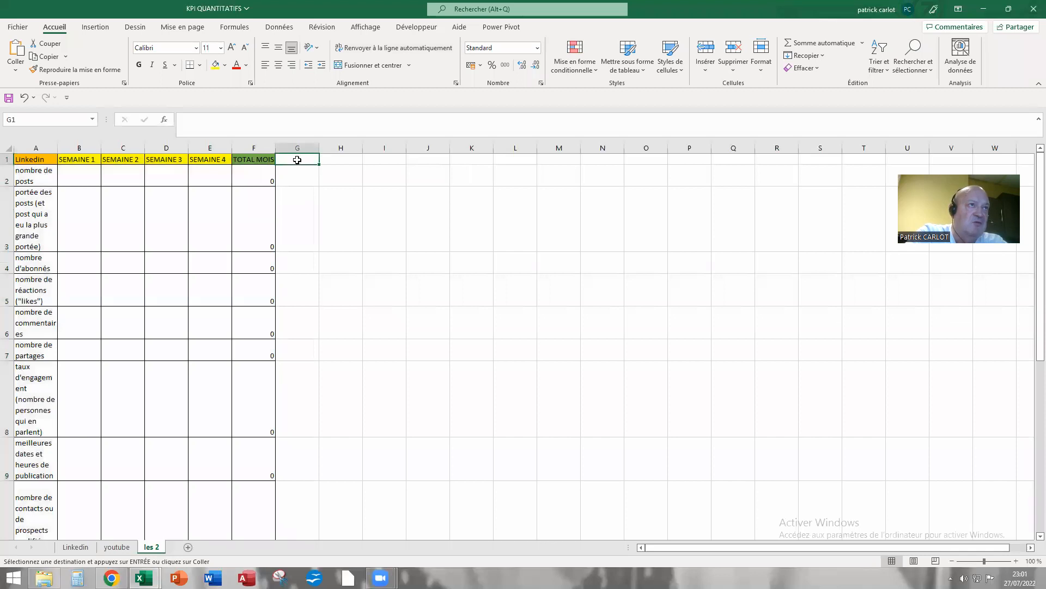
{"action": "right_click", "coordinate": [298, 161]}
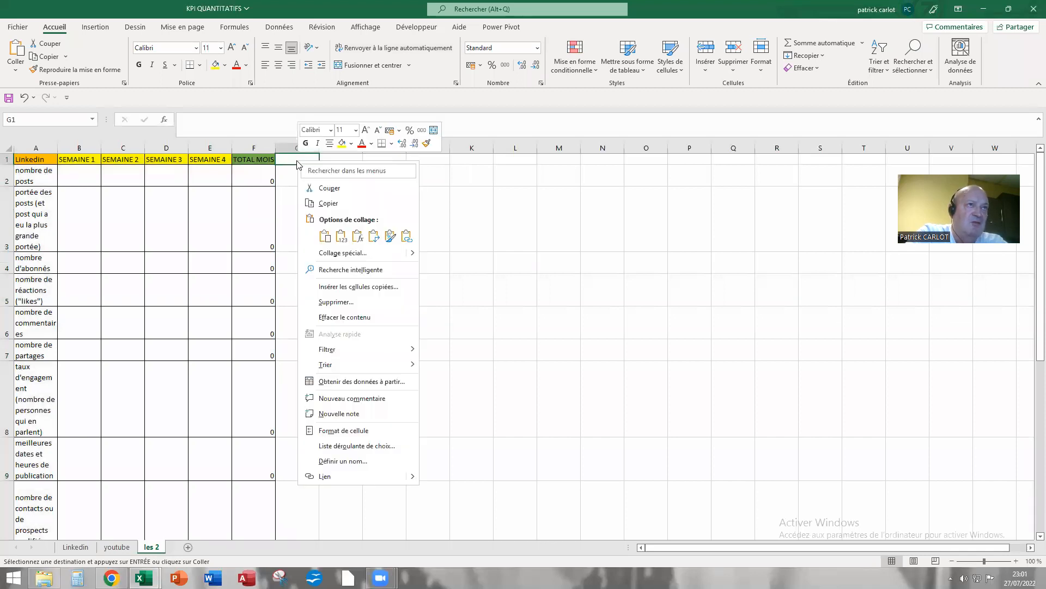
{"action": "left_click", "coordinate": [326, 236]}
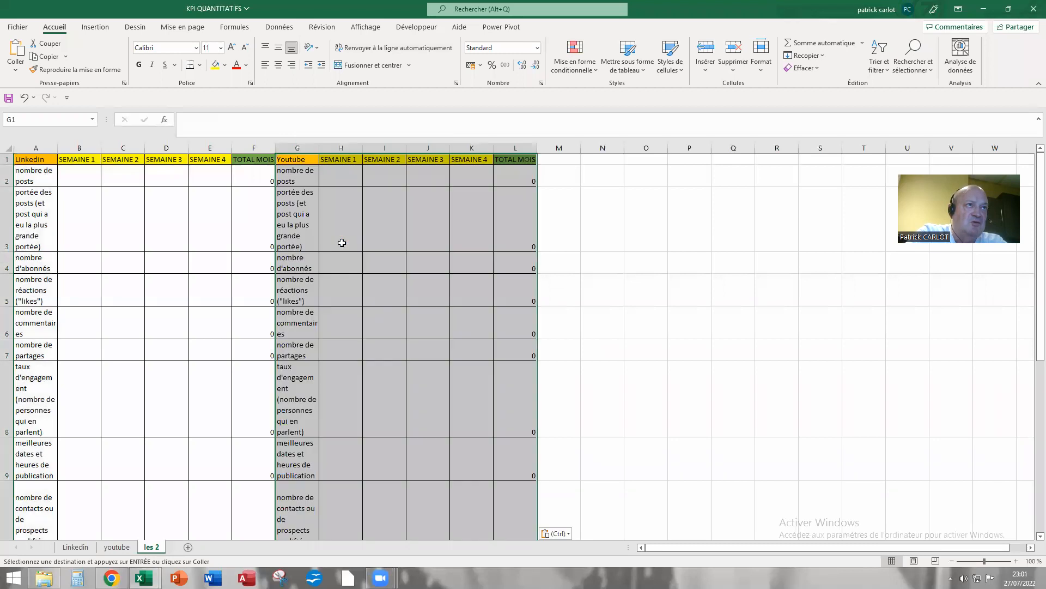
{"action": "left_click", "coordinate": [608, 293]}
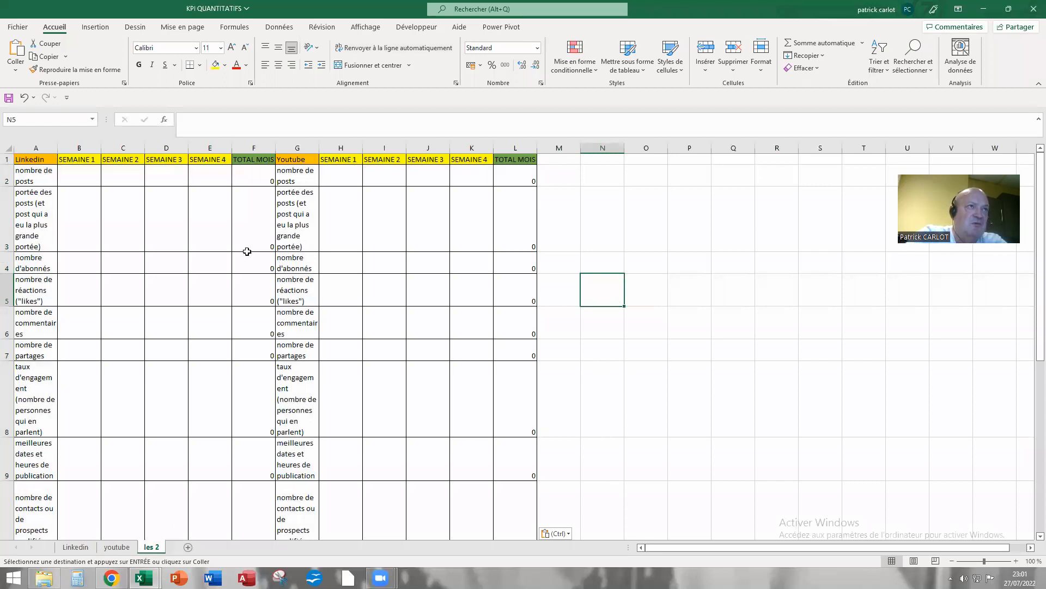
Examine all pages of the les 2 sheet in the print preview and return to the first page.
{"action": "left_click", "coordinate": [25, 28]}
{"action": "left_click", "coordinate": [48, 195]}
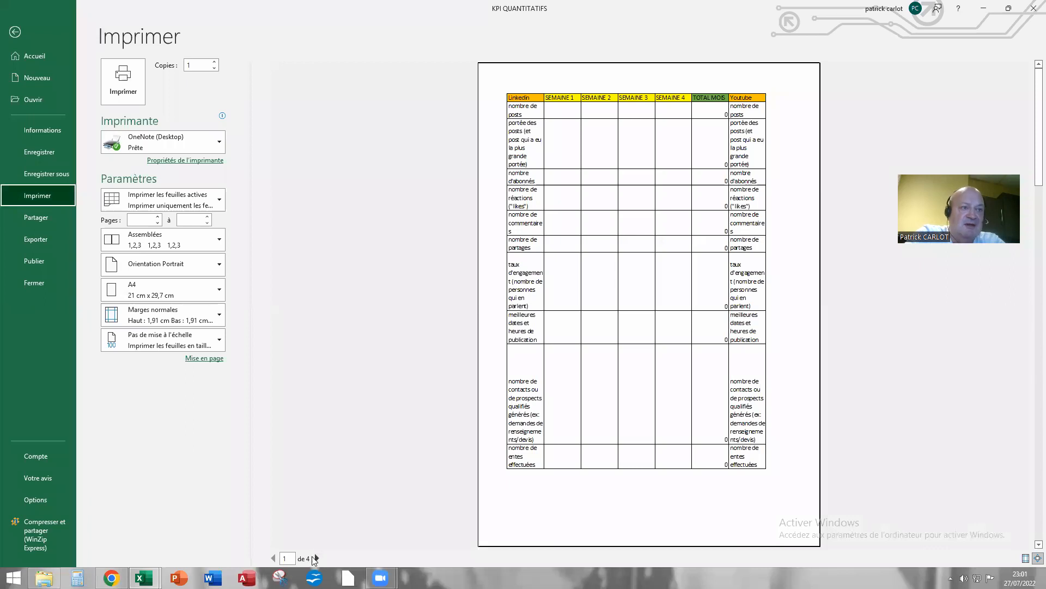
{"action": "left_click", "coordinate": [317, 558]}
{"action": "left_click", "coordinate": [317, 558]}
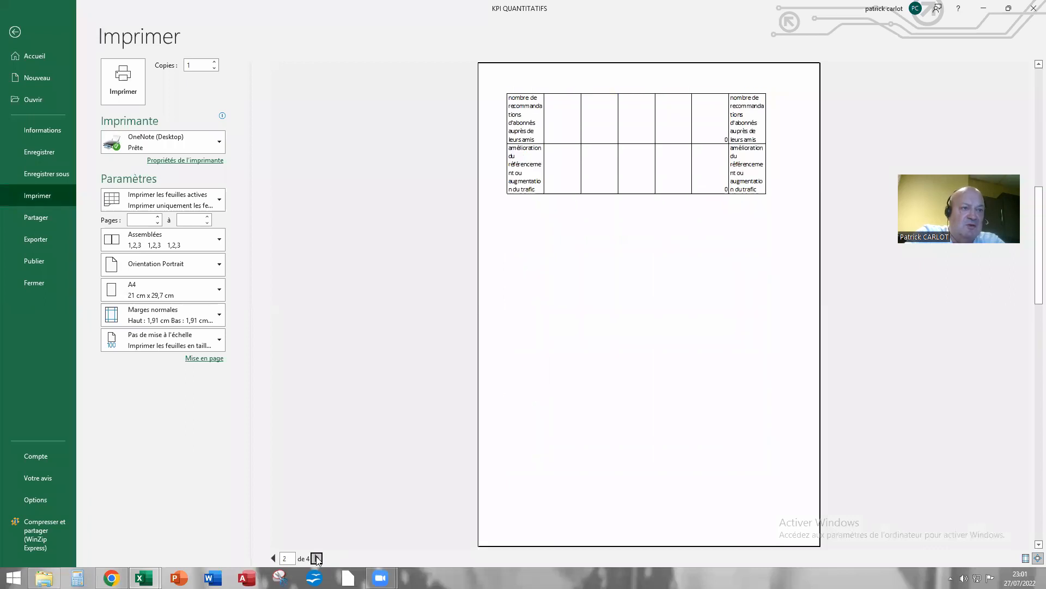
{"action": "left_click", "coordinate": [316, 558]}
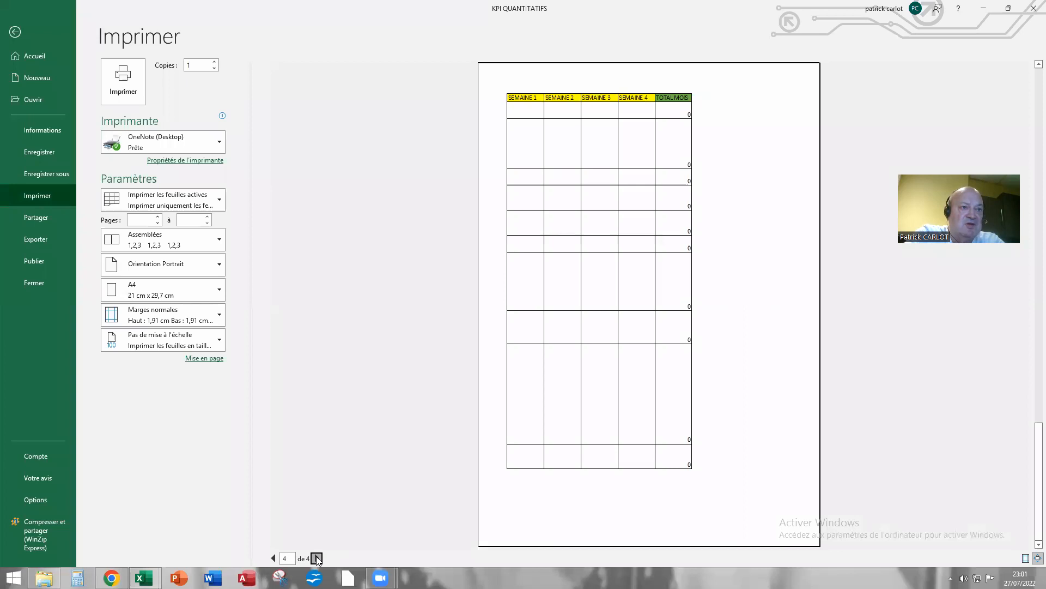
{"action": "left_click", "coordinate": [273, 558]}
{"action": "left_click", "coordinate": [273, 558]}
{"action": "left_click", "coordinate": [273, 558]}
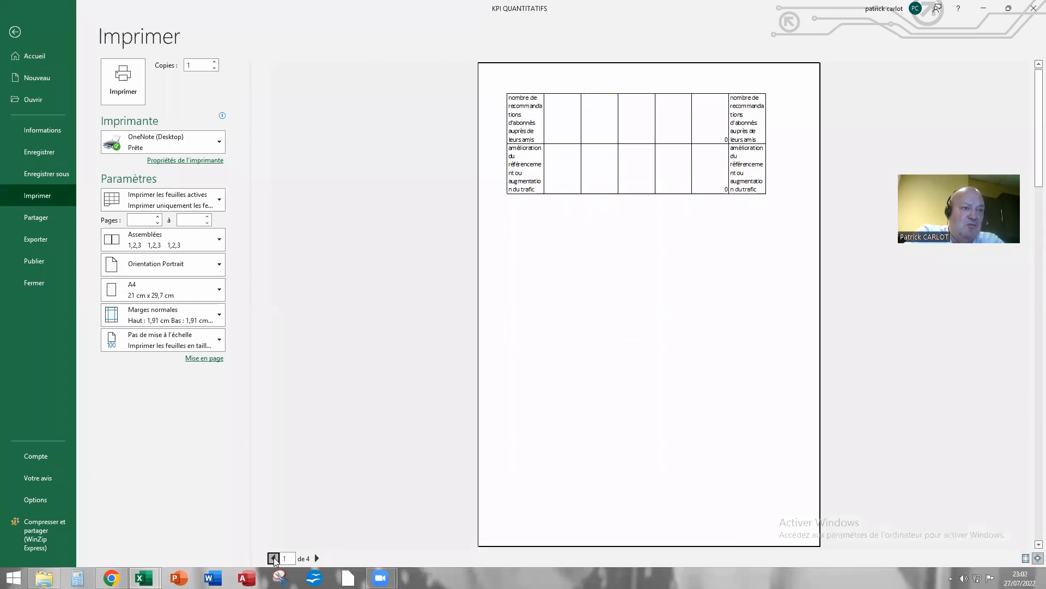
Set the les 2 page orientation to landscape (Paysage) and look through the previewed pages.
{"action": "left_click", "coordinate": [214, 360]}
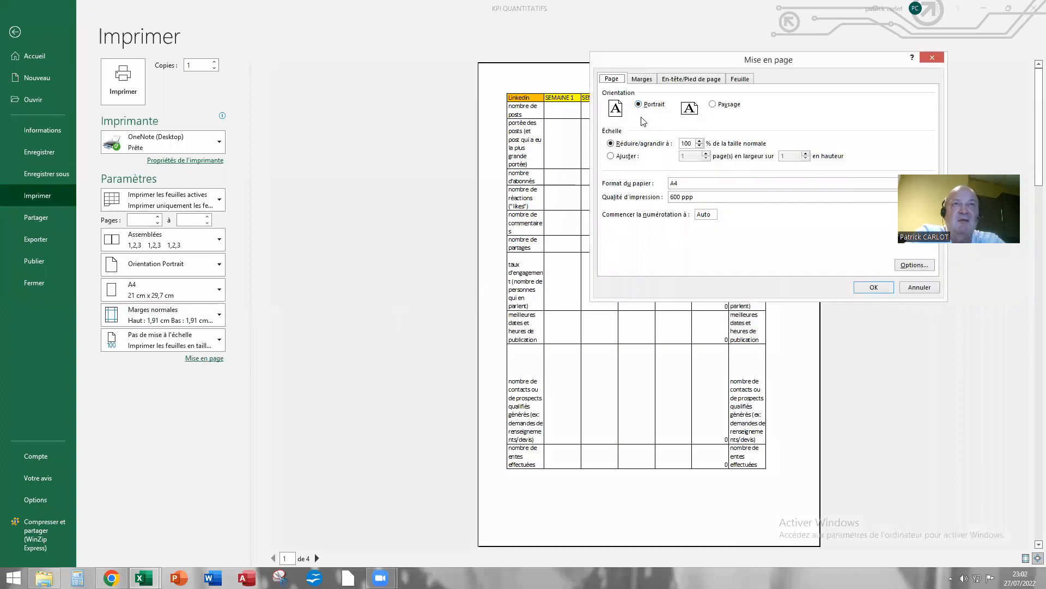
{"action": "left_click", "coordinate": [713, 105]}
{"action": "left_click", "coordinate": [874, 289]}
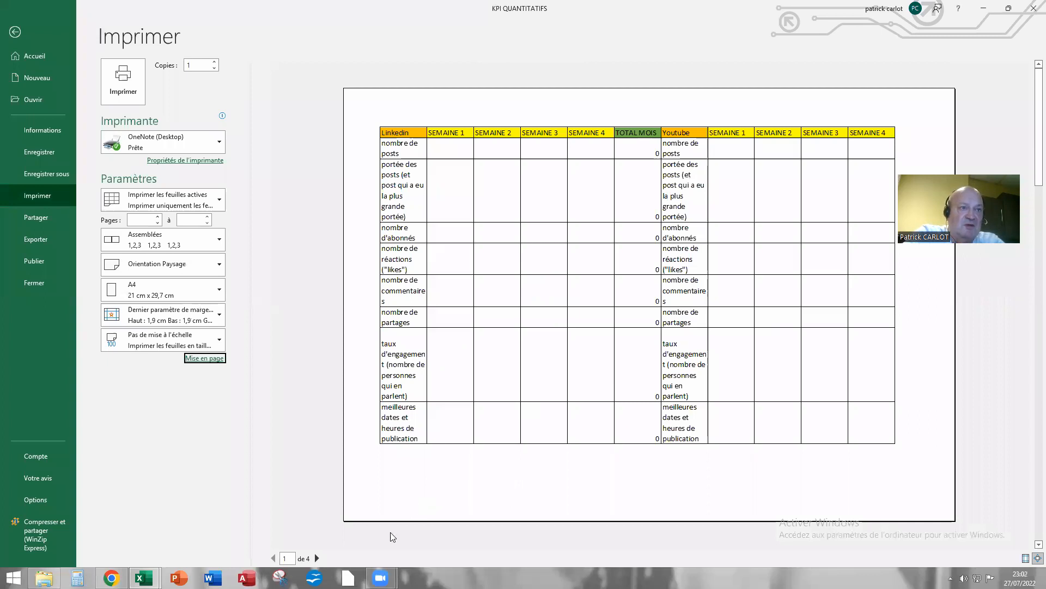
{"action": "left_click", "coordinate": [317, 558]}
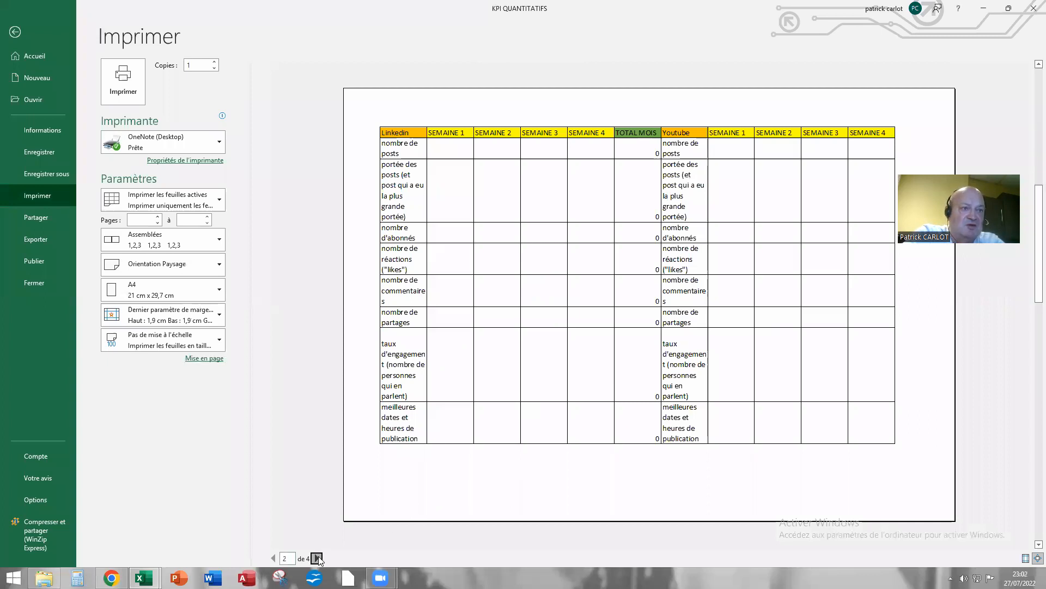
{"action": "left_click", "coordinate": [317, 558]}
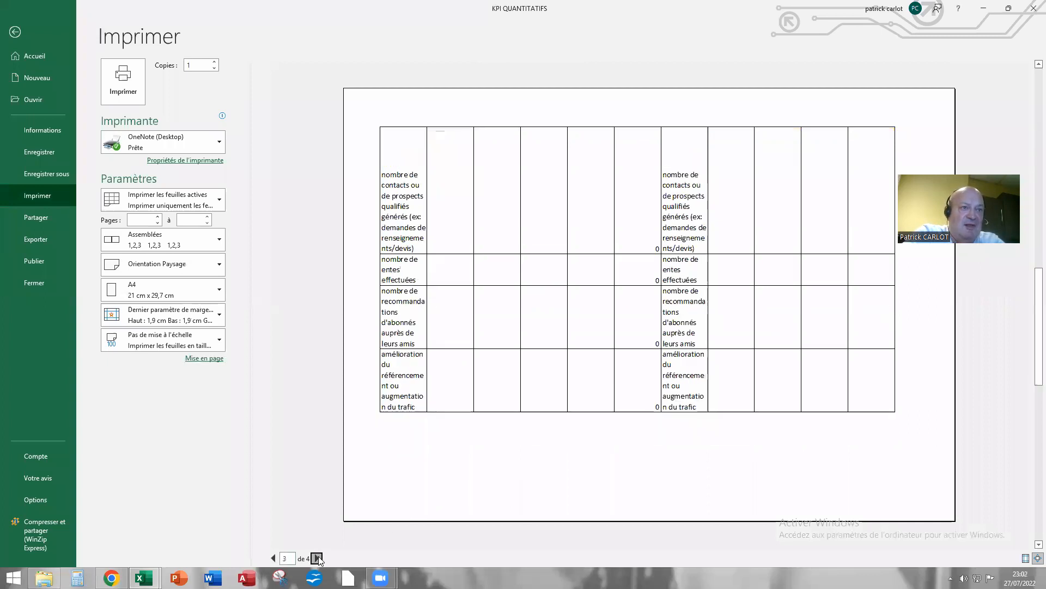
{"action": "left_click", "coordinate": [273, 558]}
{"action": "left_click", "coordinate": [273, 558]}
{"action": "left_click", "coordinate": [273, 557]}
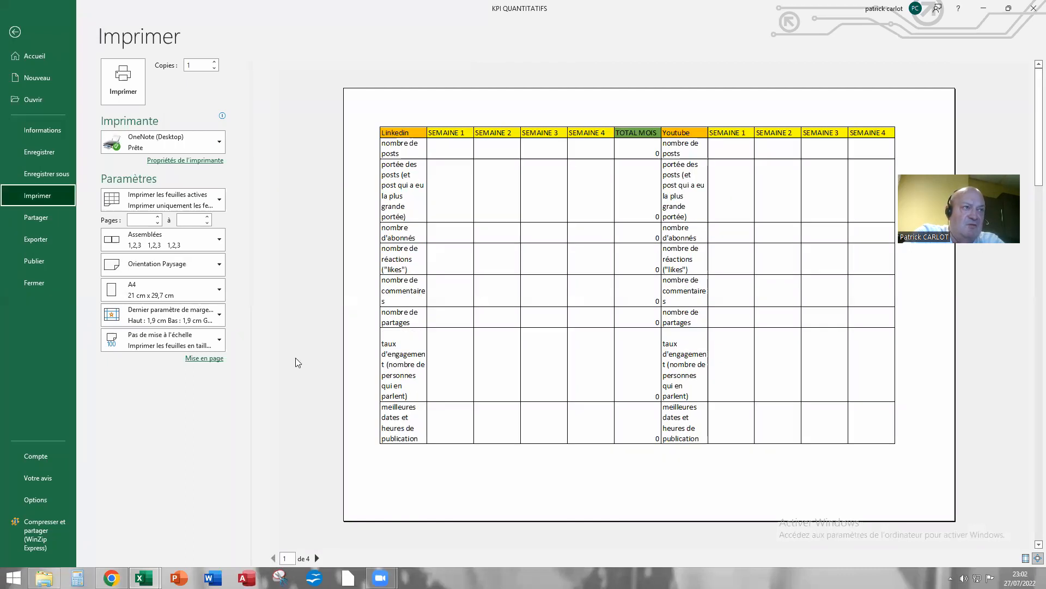
Reduce the print scale to 75% of normal size and check both previewed pages.
{"action": "left_click", "coordinate": [204, 358]}
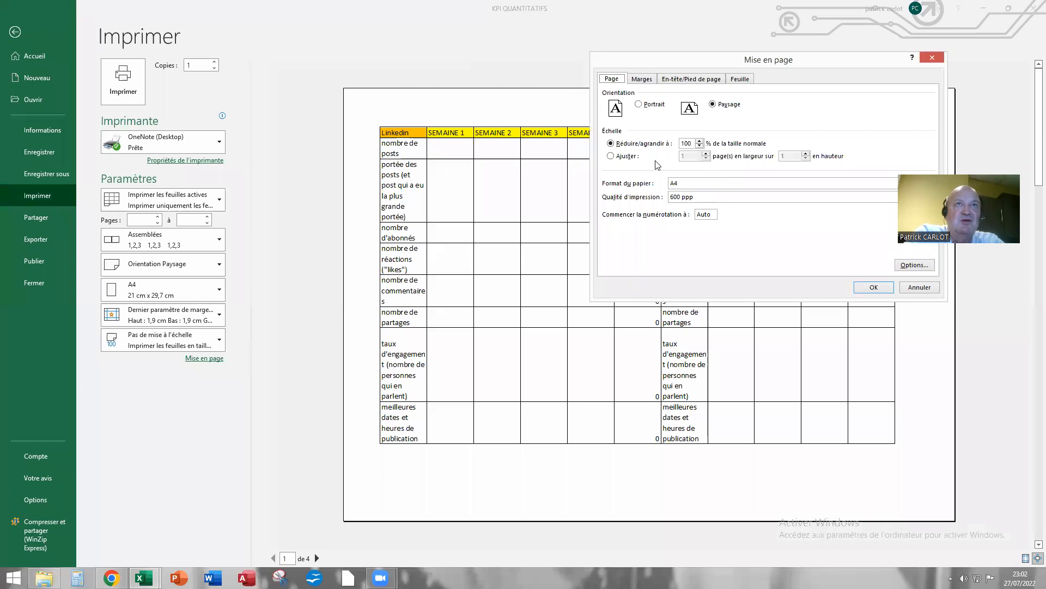
{"action": "left_click", "coordinate": [700, 145]}
{"action": "left_click", "coordinate": [861, 289]}
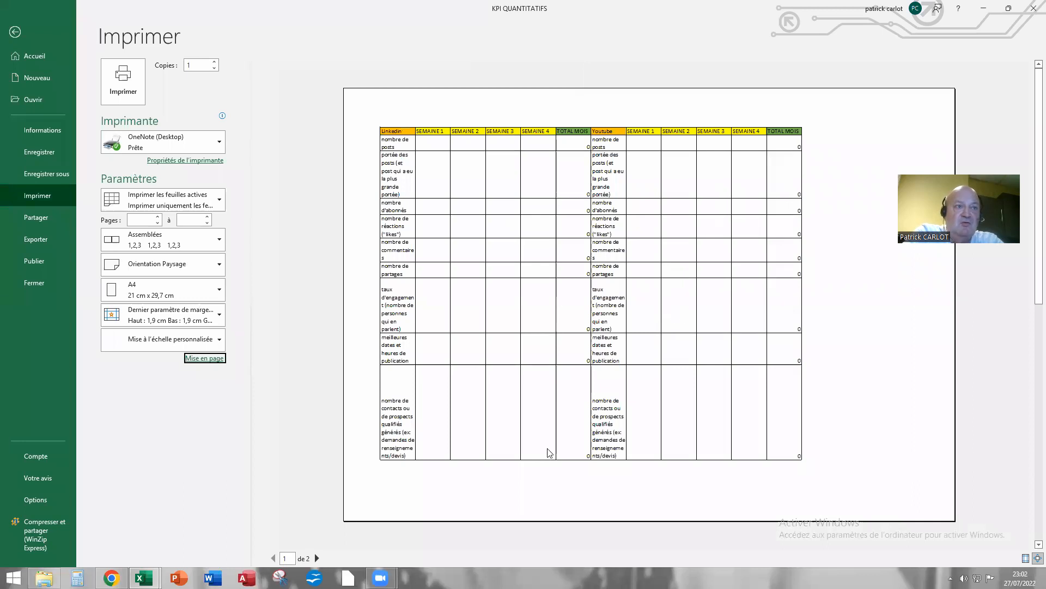
{"action": "left_click", "coordinate": [317, 558]}
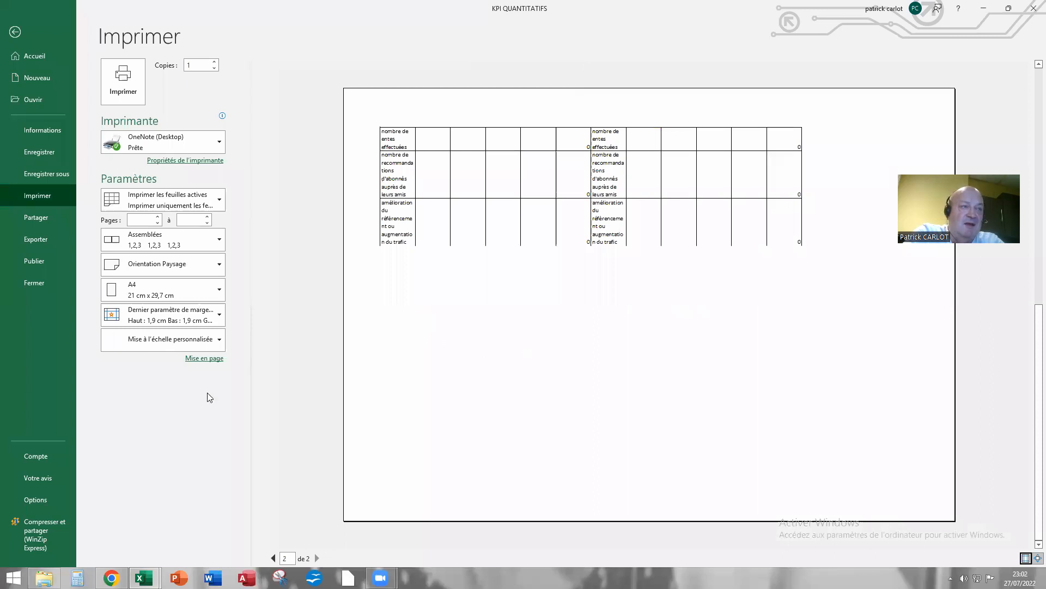
{"action": "left_click", "coordinate": [273, 559]}
Set the top and bottom page margins of the les 2 sheet to 0.
{"action": "left_click", "coordinate": [195, 357]}
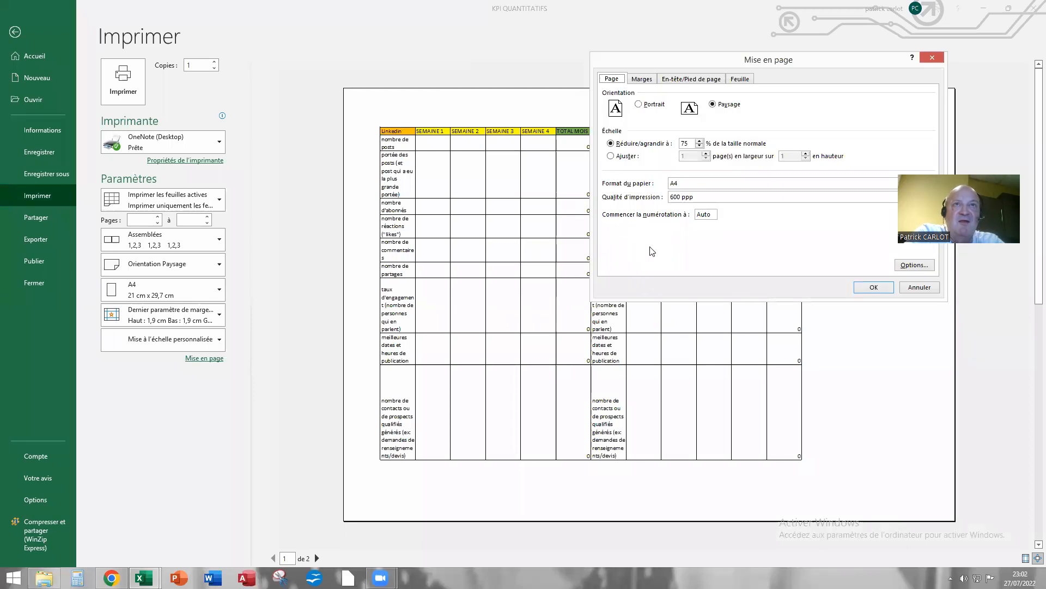
{"action": "left_click", "coordinate": [642, 80]}
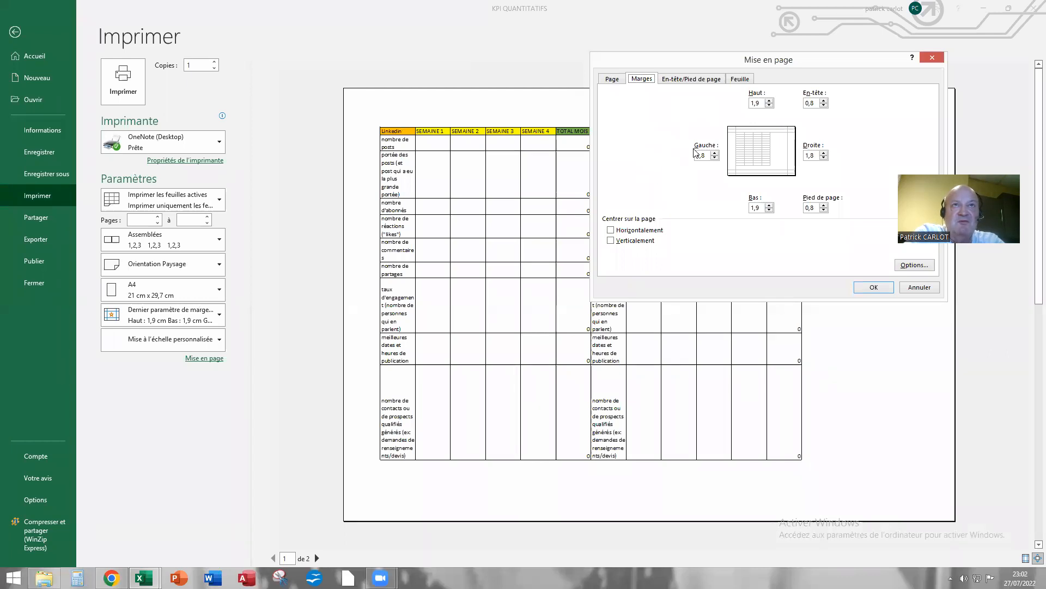
{"action": "left_click", "coordinate": [770, 105]}
{"action": "left_click", "coordinate": [770, 211]}
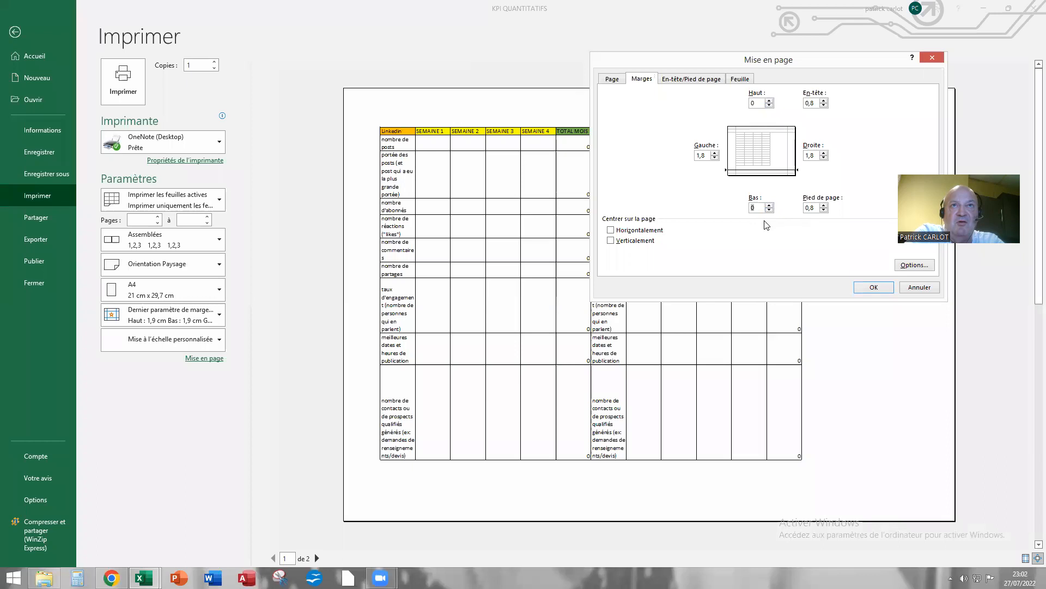
{"action": "left_click", "coordinate": [872, 289]}
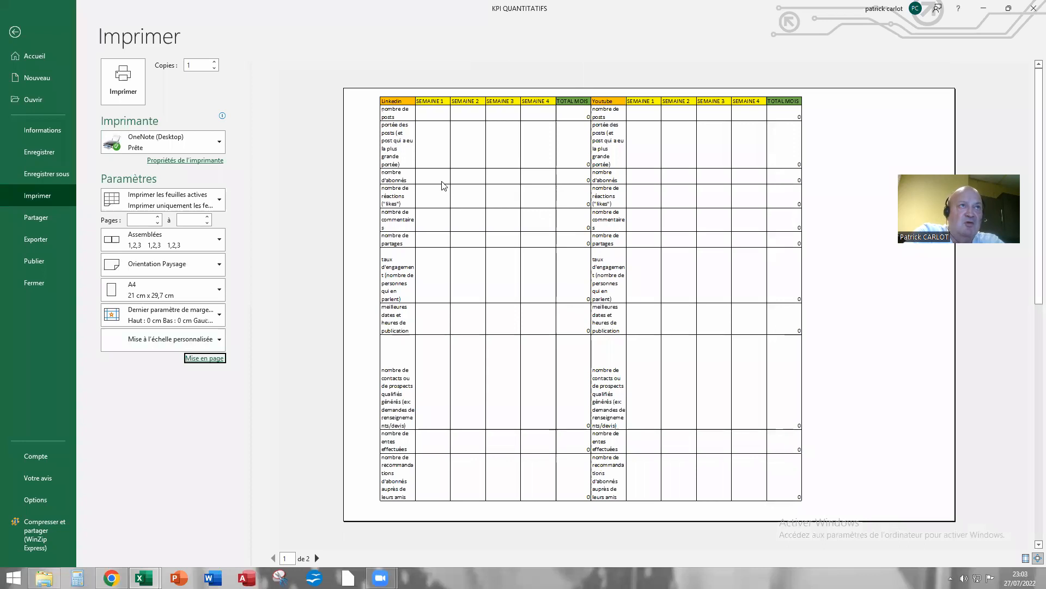
Center the printout horizontally and vertically on the page and return to the worksheet.
{"action": "left_click", "coordinate": [205, 359]}
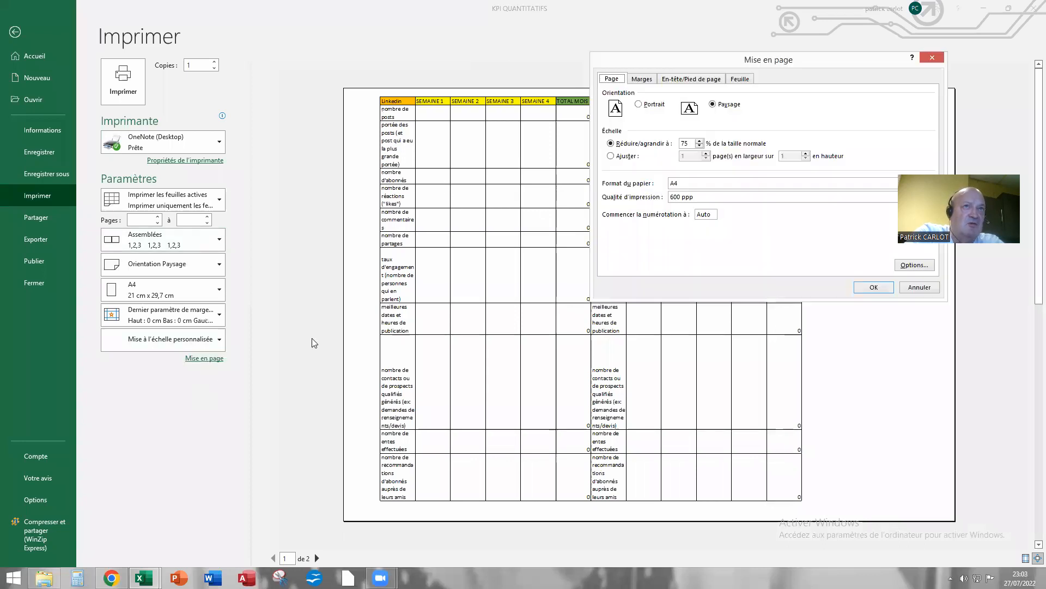
{"action": "left_click", "coordinate": [646, 80]}
{"action": "left_click", "coordinate": [613, 232]}
{"action": "left_click", "coordinate": [612, 241]}
{"action": "left_click", "coordinate": [874, 287]}
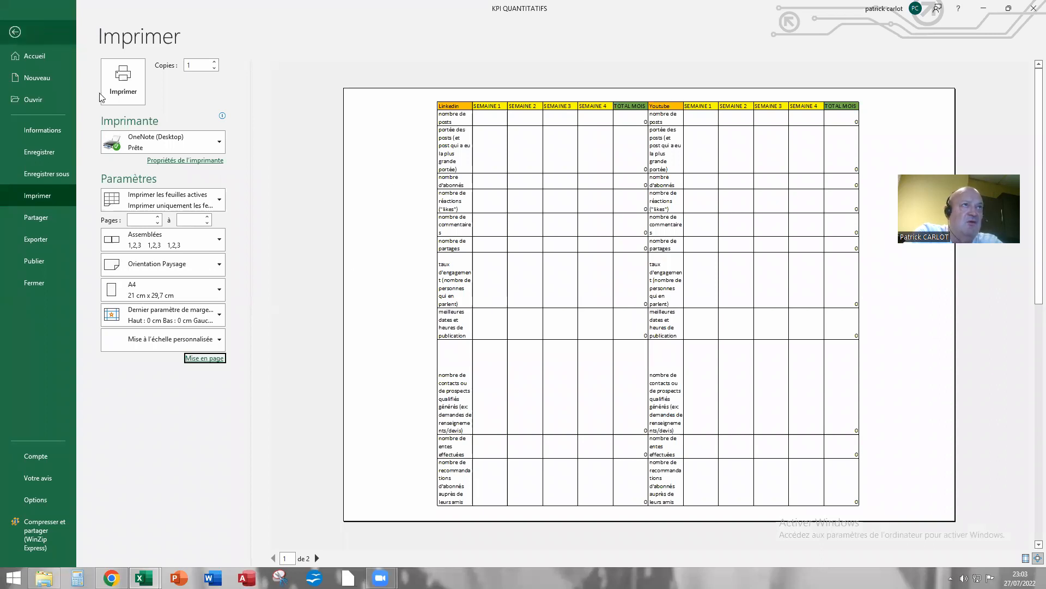
{"action": "key", "text": "Escape"}
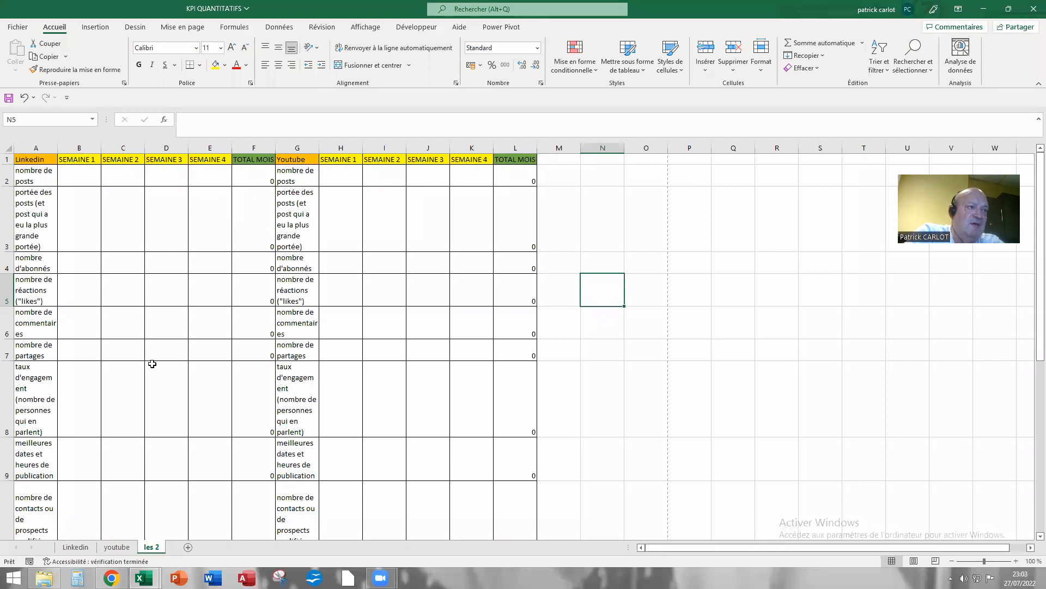
Compare the column layout of the Linkedin and youtube sheets with that of the les 2 sheet.
{"action": "left_click", "coordinate": [76, 547]}
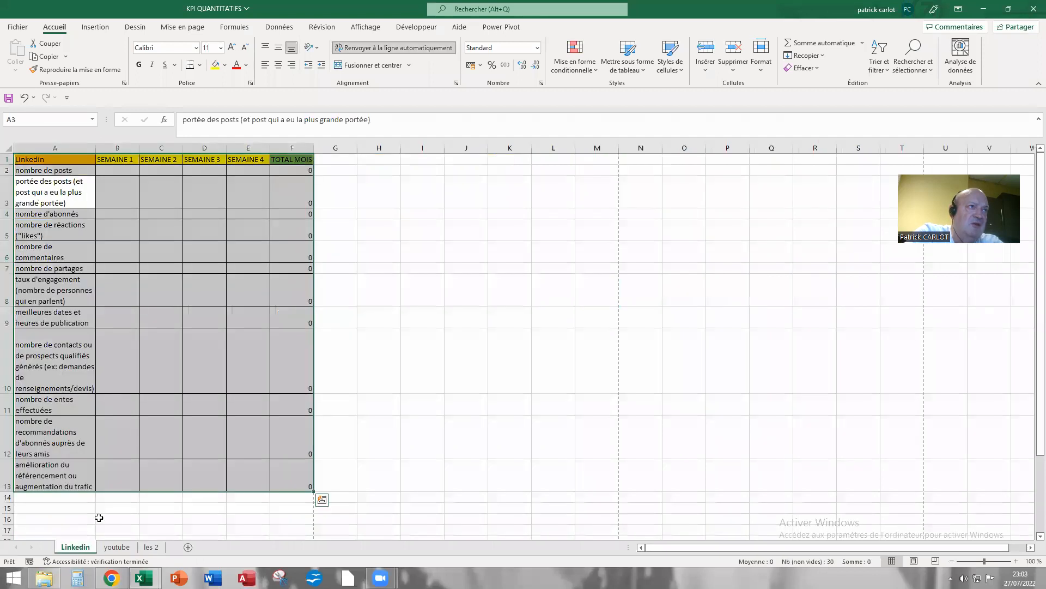
{"action": "left_click", "coordinate": [141, 486]}
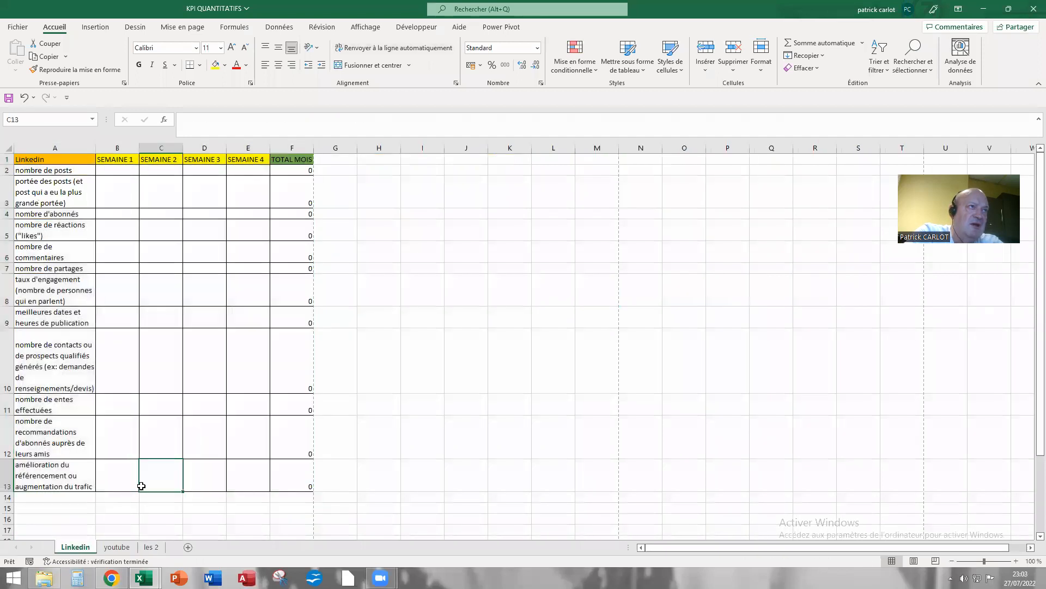
{"action": "left_click", "coordinate": [71, 147]}
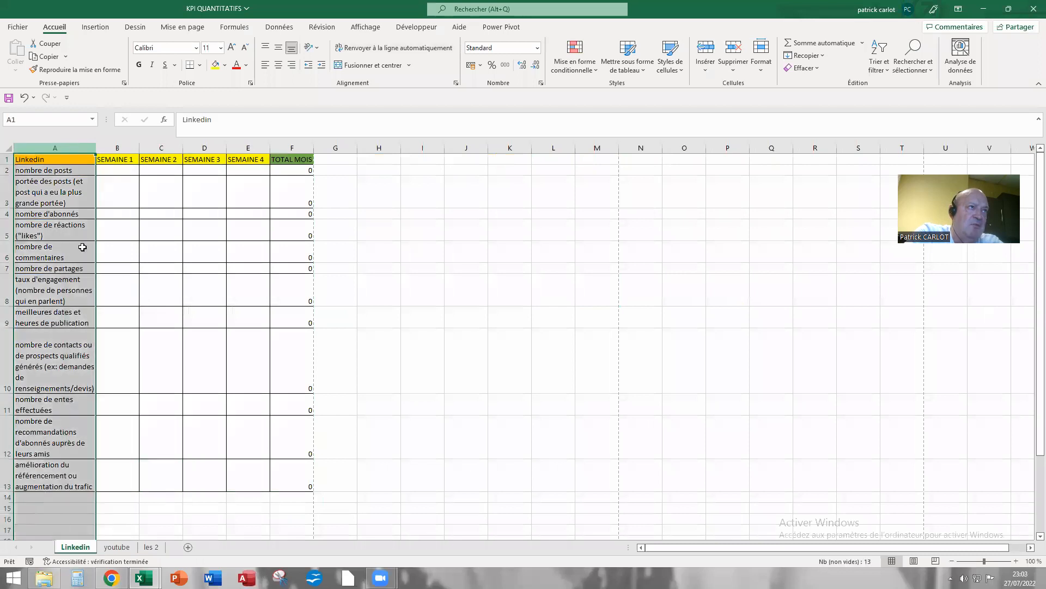
{"action": "left_click", "coordinate": [117, 548]}
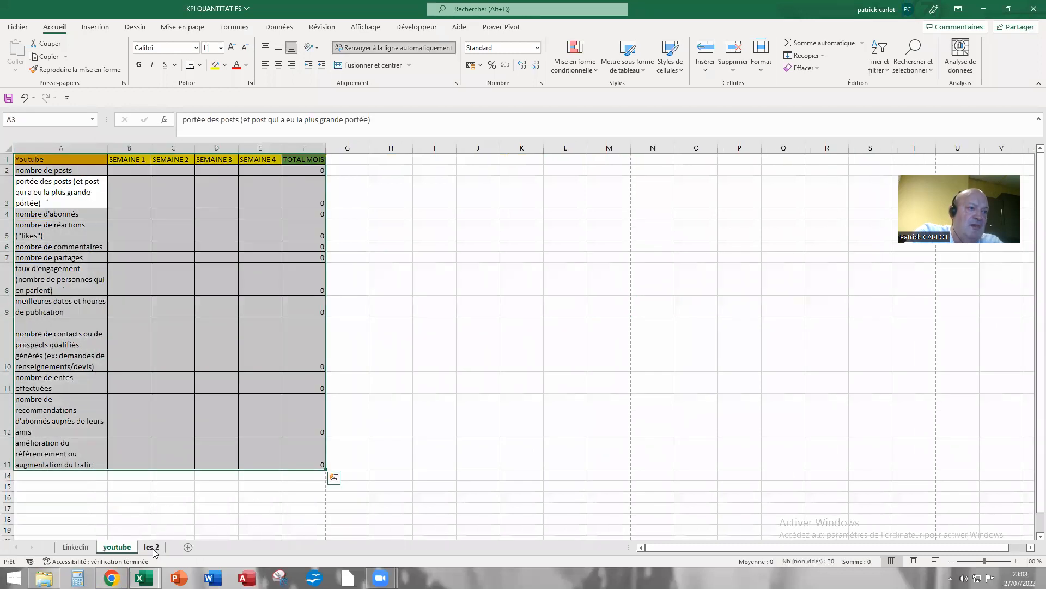
{"action": "left_click", "coordinate": [152, 547]}
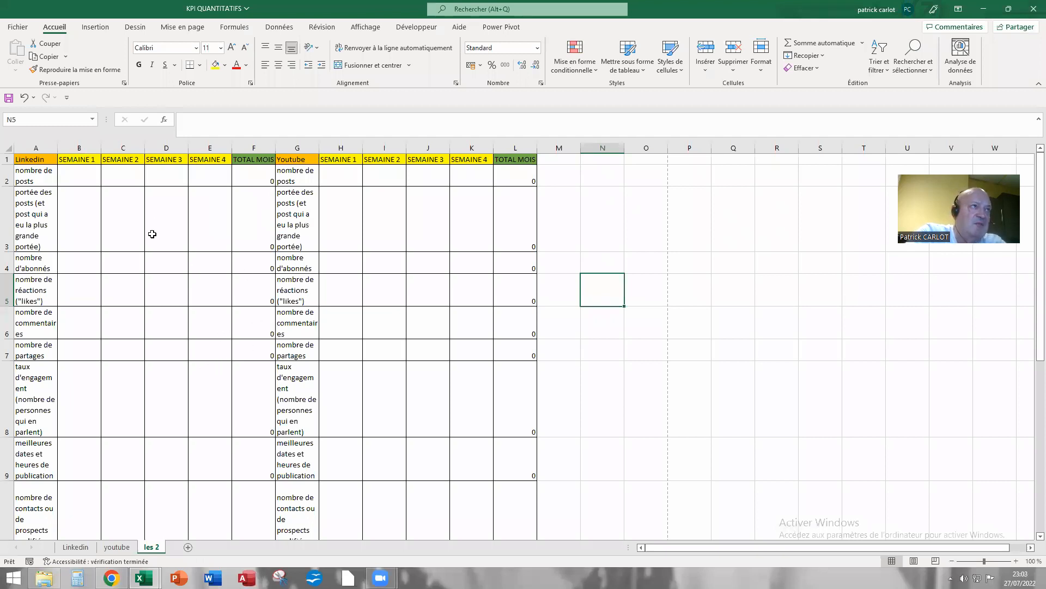
Check the column width setting of column B on the les 2 sheet without changing it.
{"action": "left_click", "coordinate": [81, 148]}
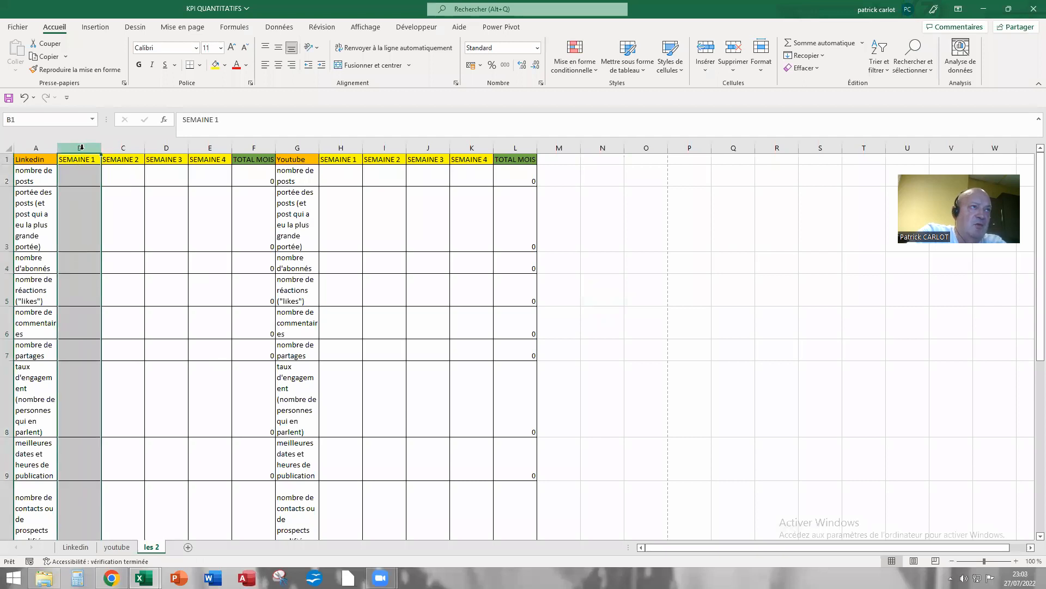
{"action": "right_click", "coordinate": [82, 152]}
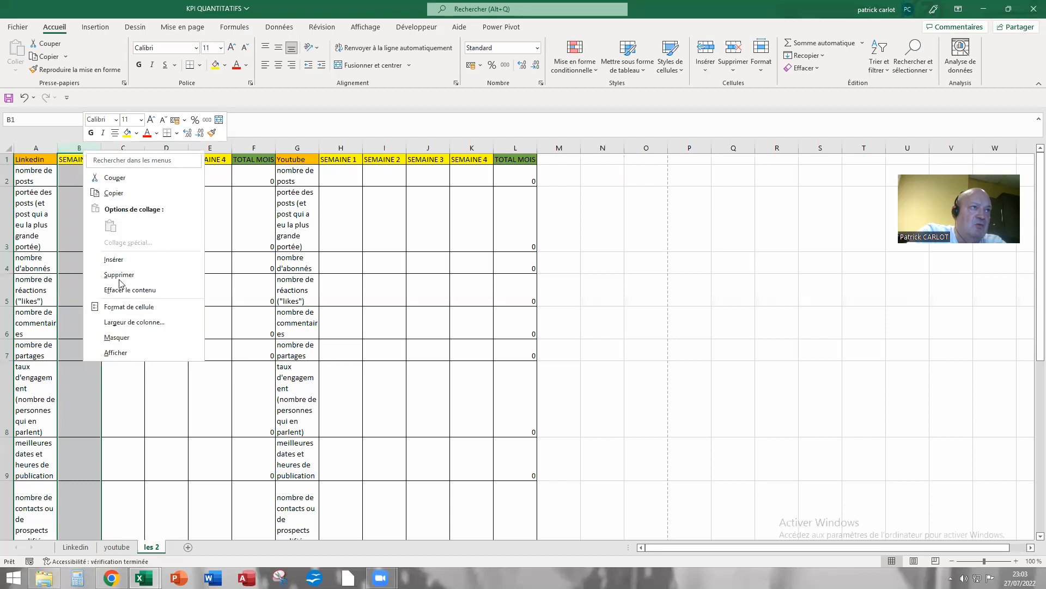
{"action": "left_click", "coordinate": [135, 322]}
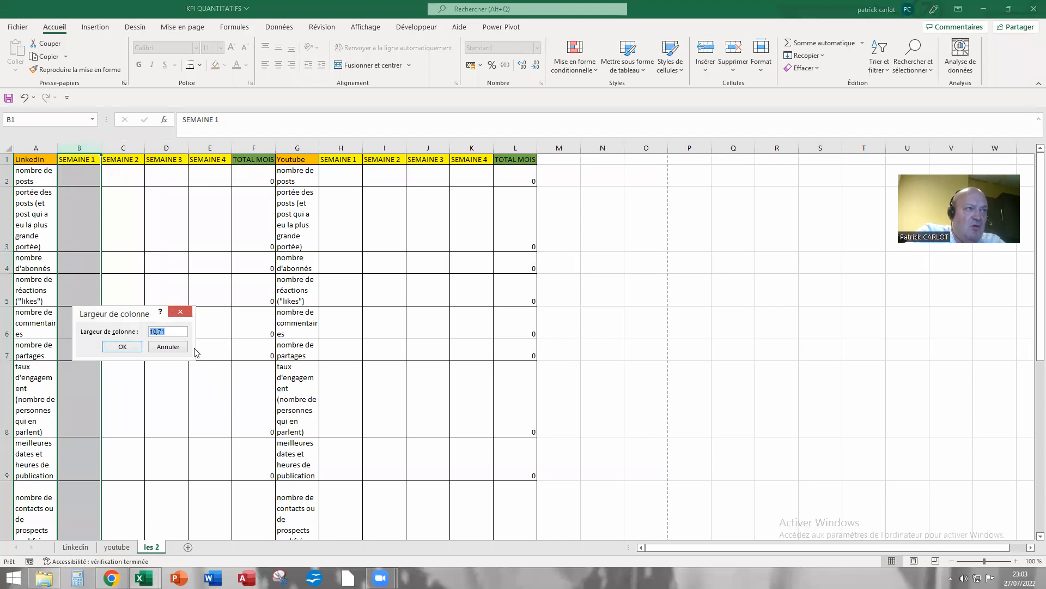
{"action": "left_click", "coordinate": [170, 348]}
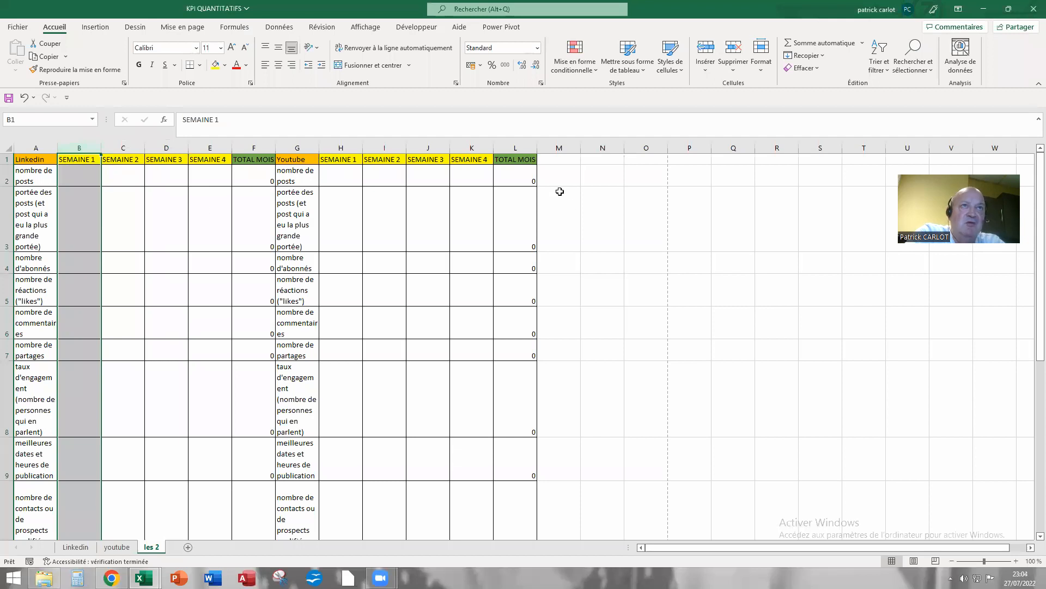
Set the width of columns A to L on the les 2 sheet to 13.
{"action": "left_click_drag", "start_coordinate": [50, 150], "coordinate": [515, 207]}
{"action": "right_click", "coordinate": [226, 200]}
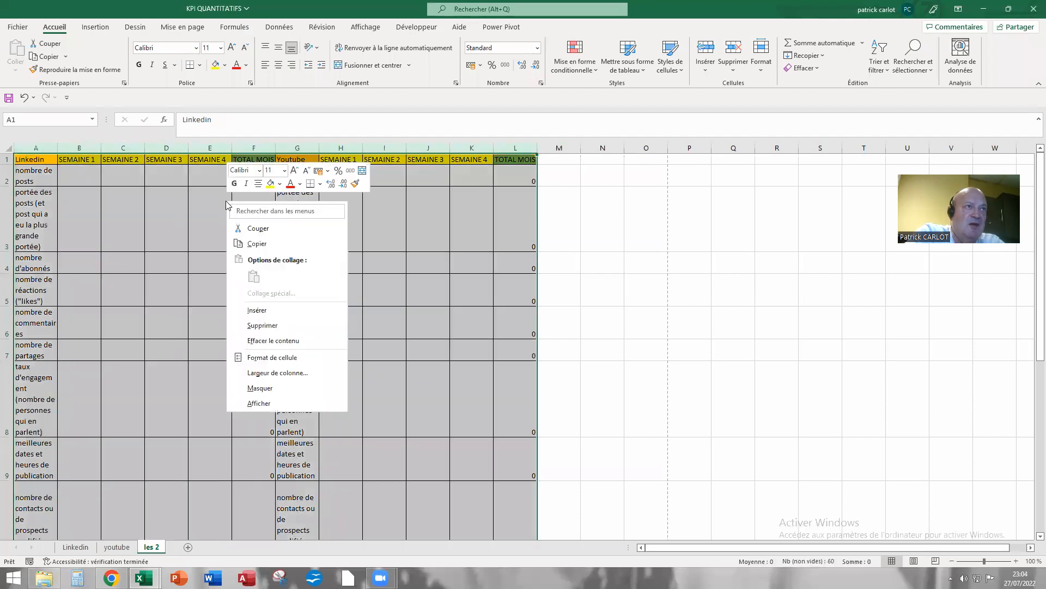
{"action": "left_click", "coordinate": [275, 373]}
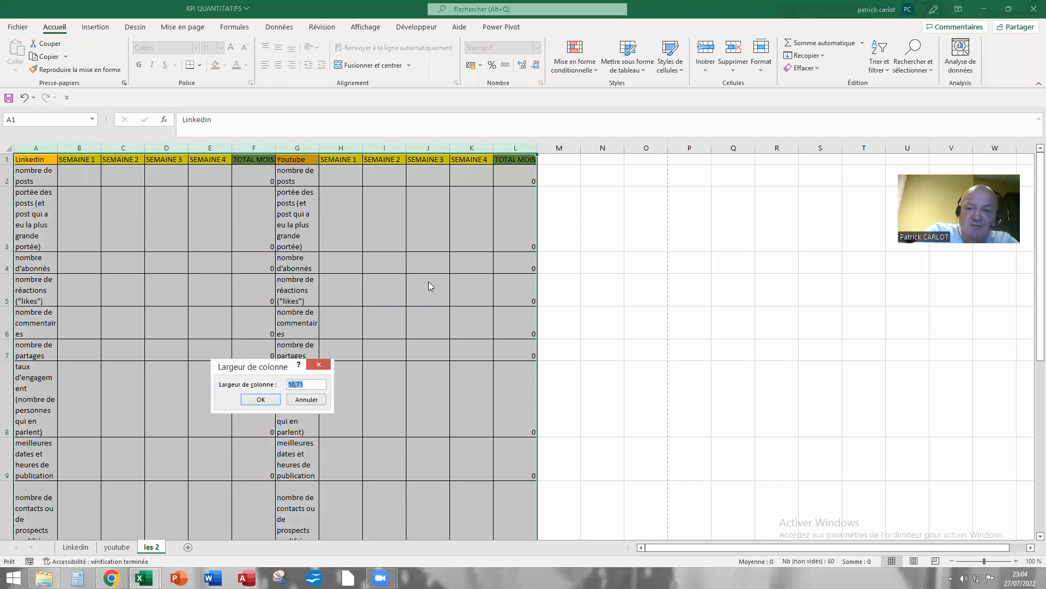
{"action": "type", "text": "13"}
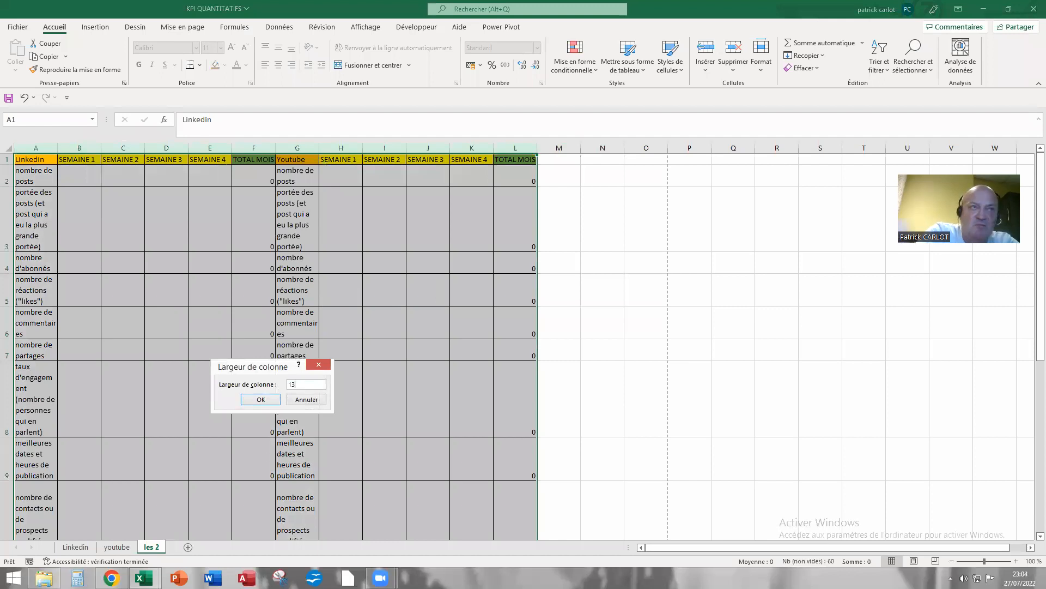
{"action": "left_click", "coordinate": [252, 401]}
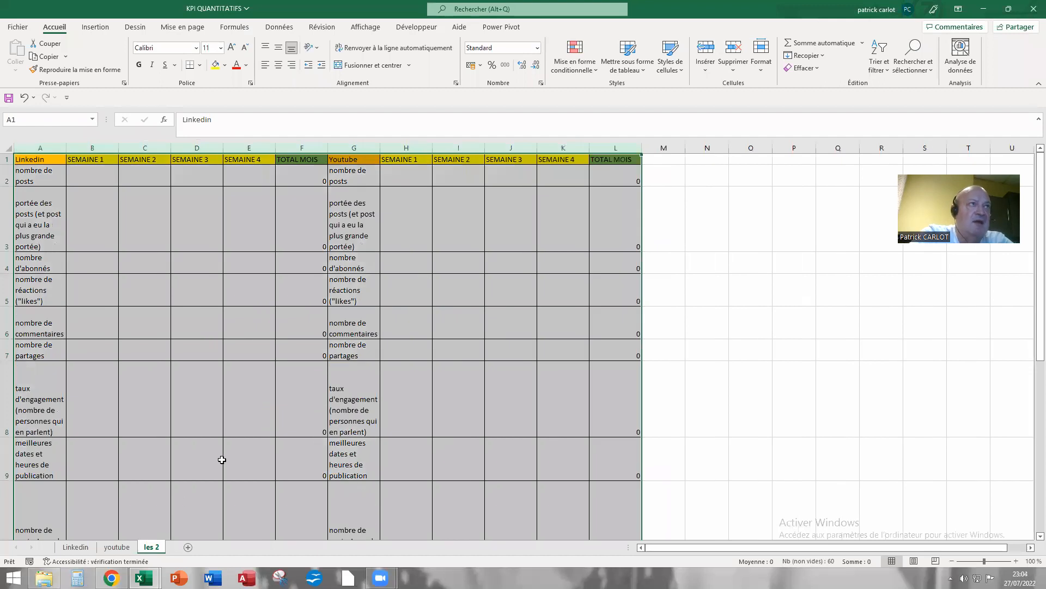
Preview both pages of the les 2 sheet's printout and go back to the first page.
{"action": "left_click", "coordinate": [18, 27]}
{"action": "left_click", "coordinate": [55, 194]}
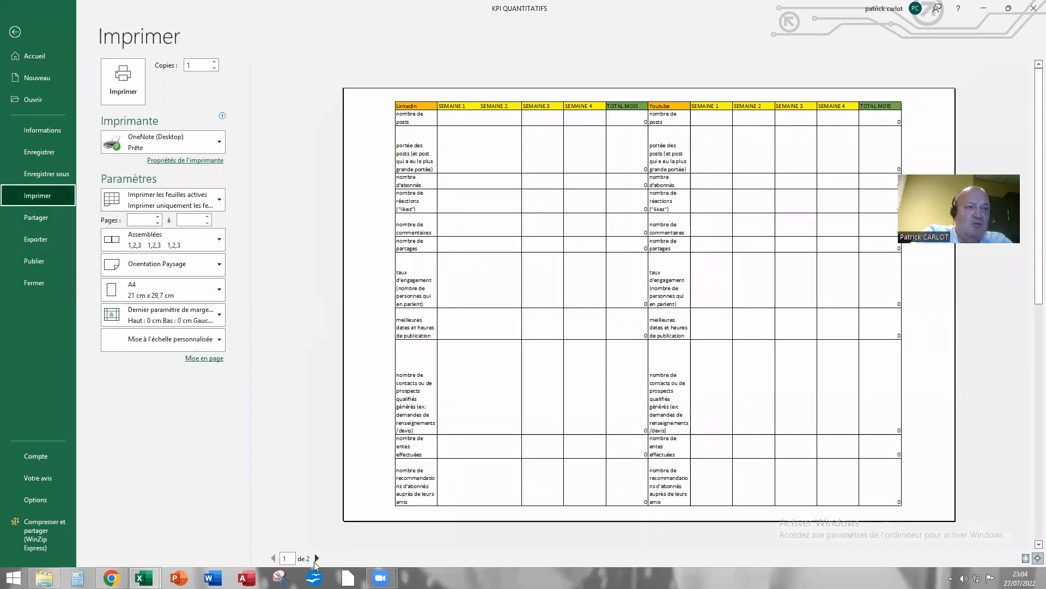
{"action": "left_click", "coordinate": [318, 558]}
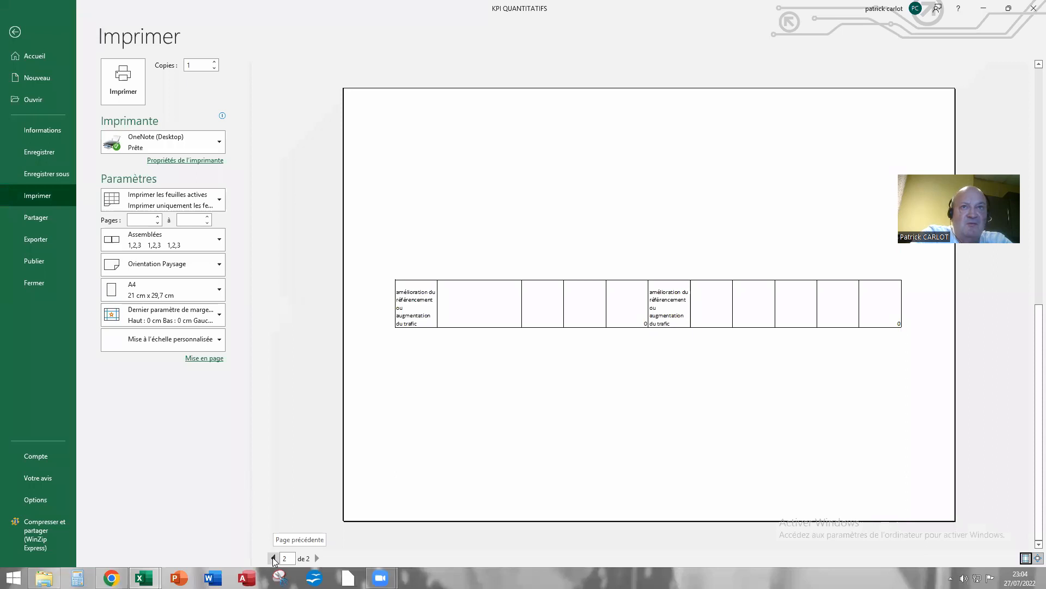
{"action": "left_click", "coordinate": [273, 558]}
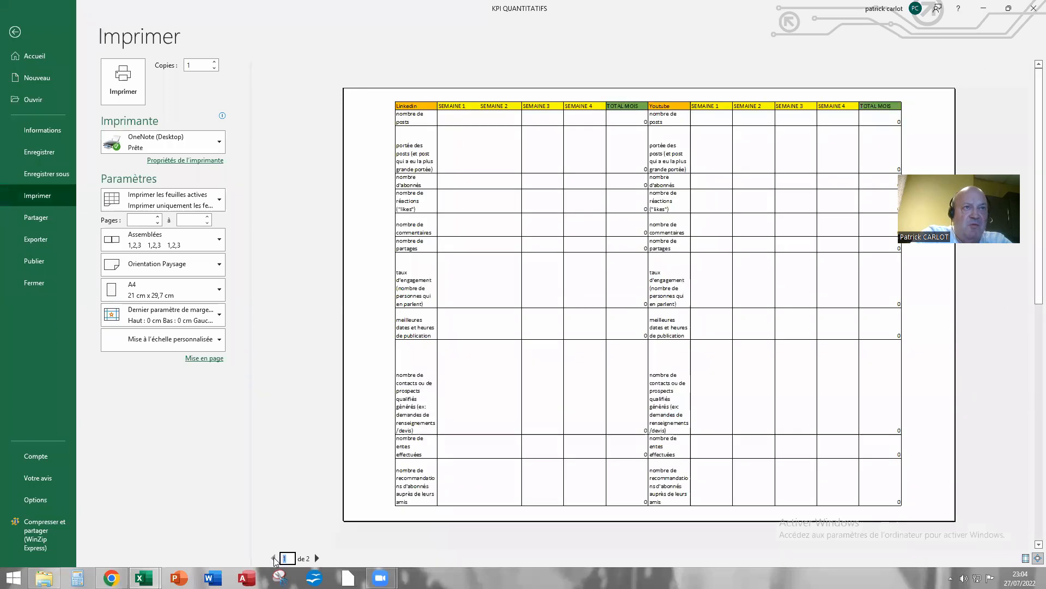
Reduce the print scale of the les 2 sheet to 70% of normal size.
{"action": "left_click", "coordinate": [197, 364]}
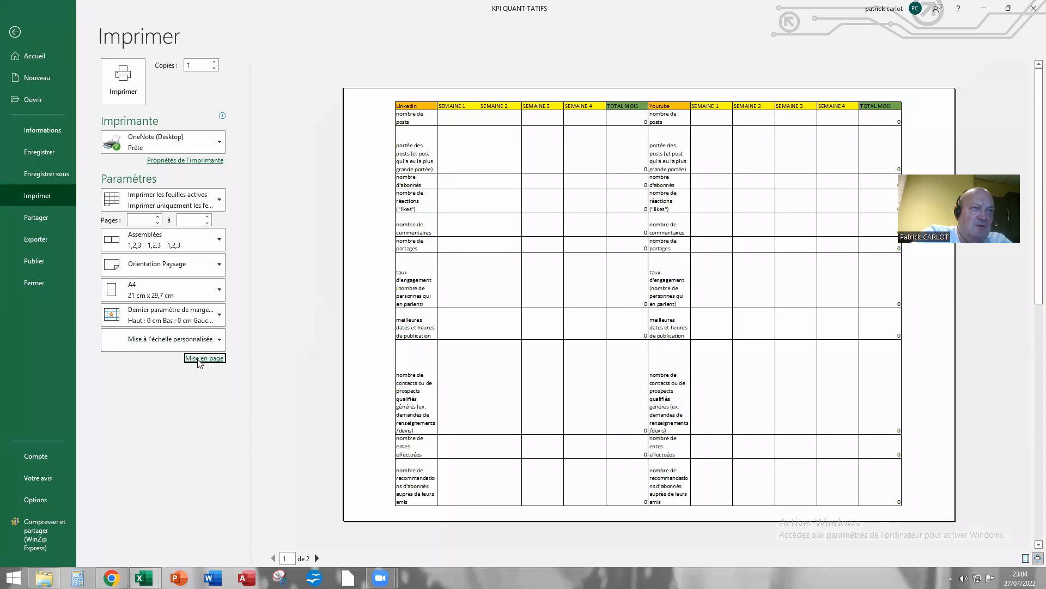
{"action": "left_click", "coordinate": [699, 146]}
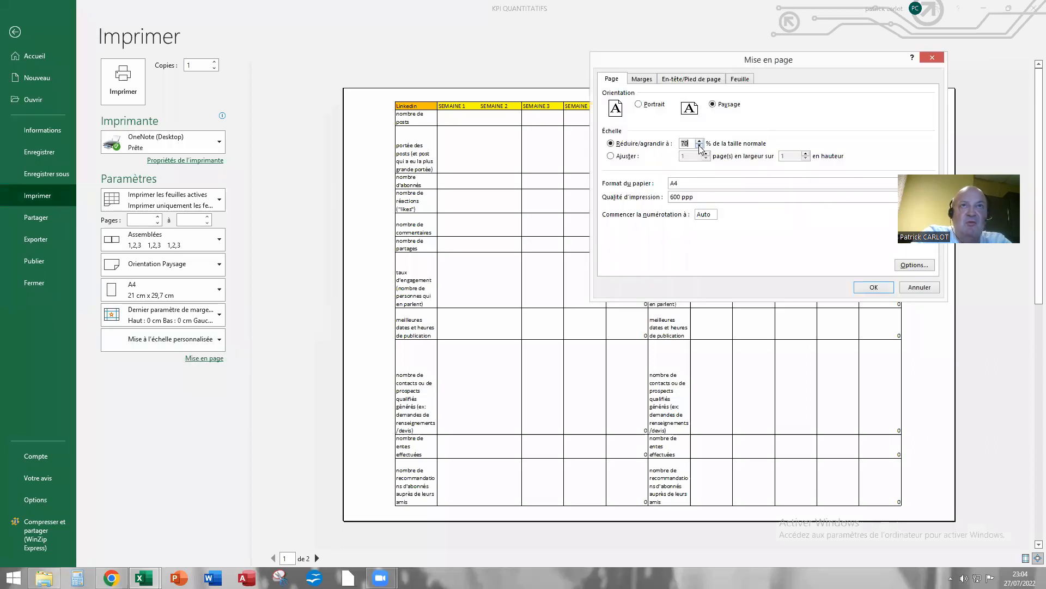
{"action": "left_click", "coordinate": [874, 287]}
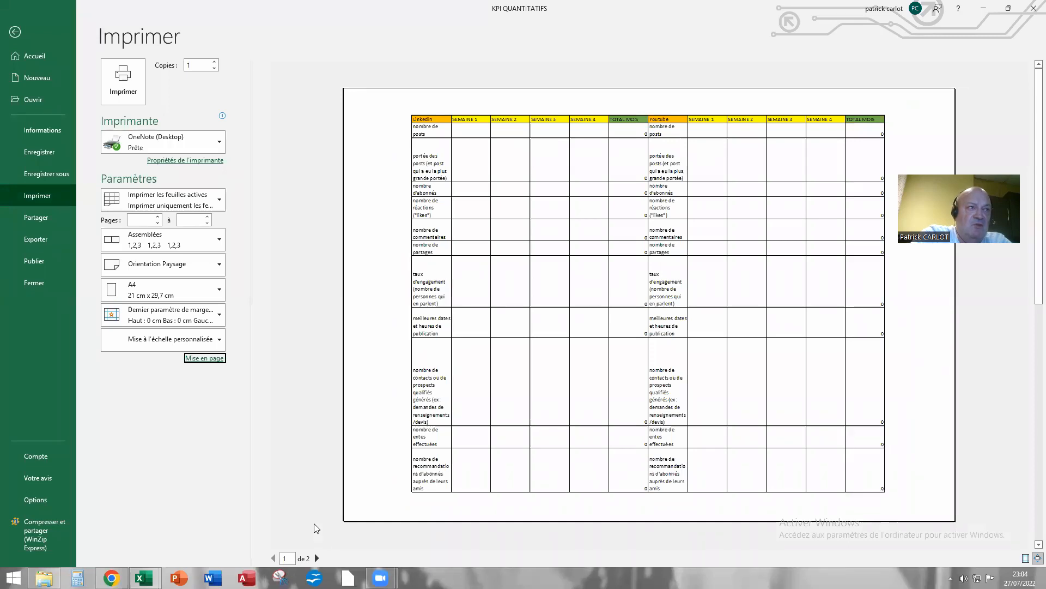
Check the page margins, try a print scale of 80% and put the scale back to 70%.
{"action": "left_click", "coordinate": [205, 360]}
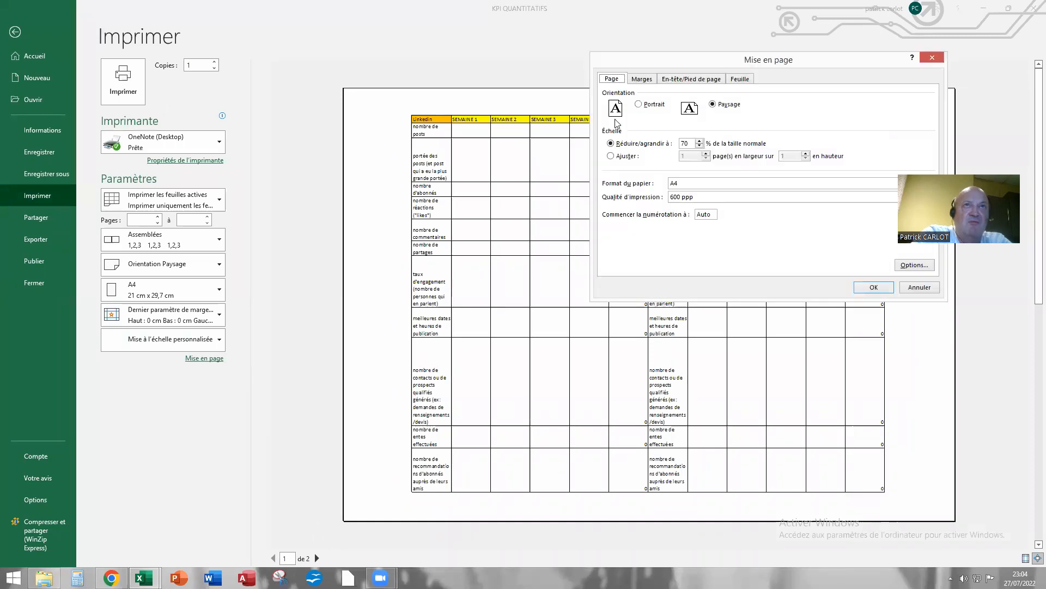
{"action": "left_click", "coordinate": [641, 80]}
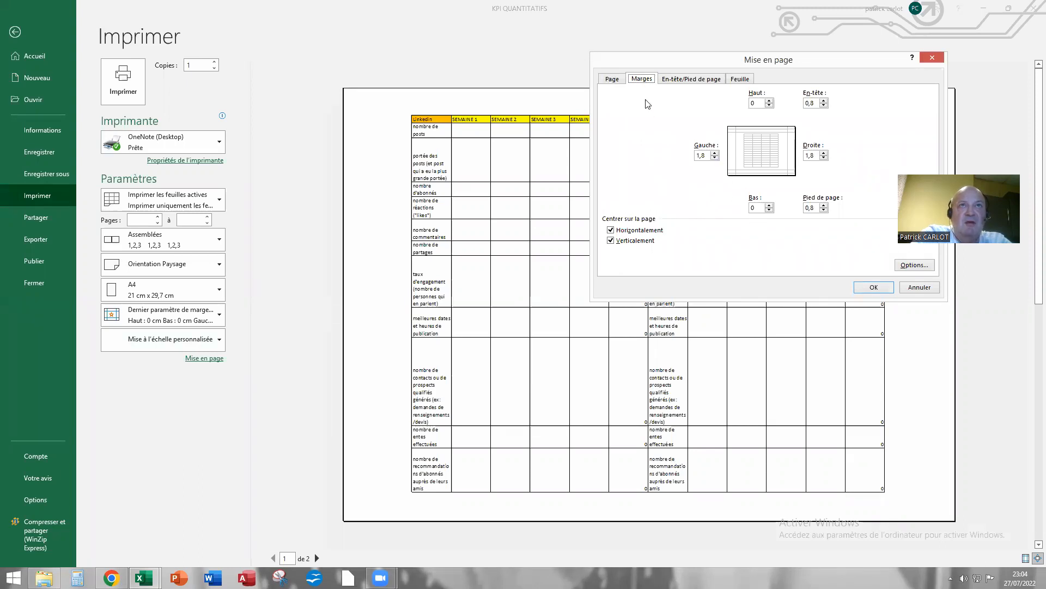
{"action": "left_click", "coordinate": [612, 79]}
{"action": "left_click", "coordinate": [701, 147]}
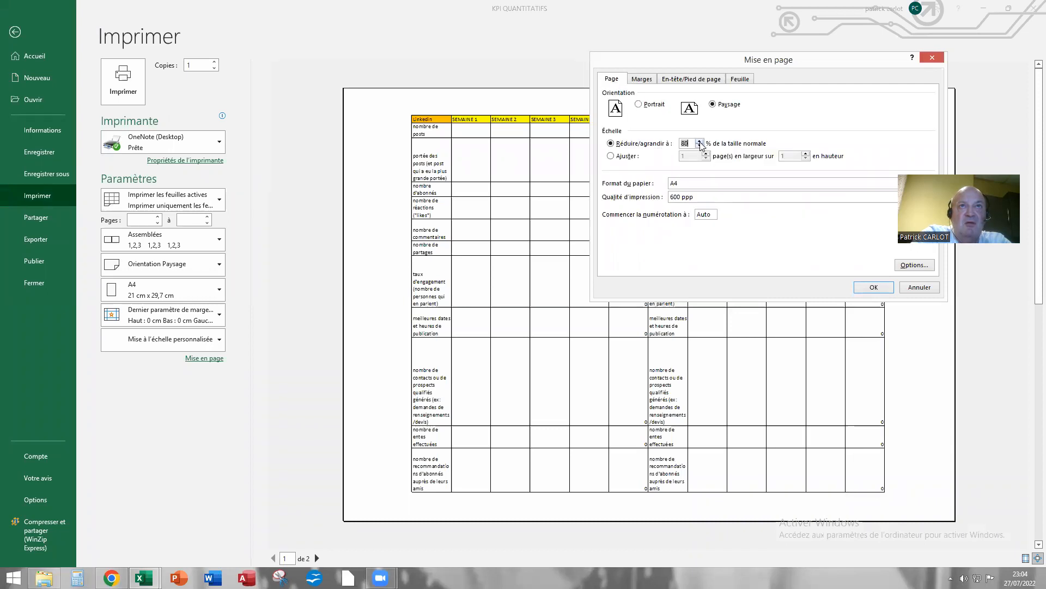
{"action": "left_click", "coordinate": [863, 288]}
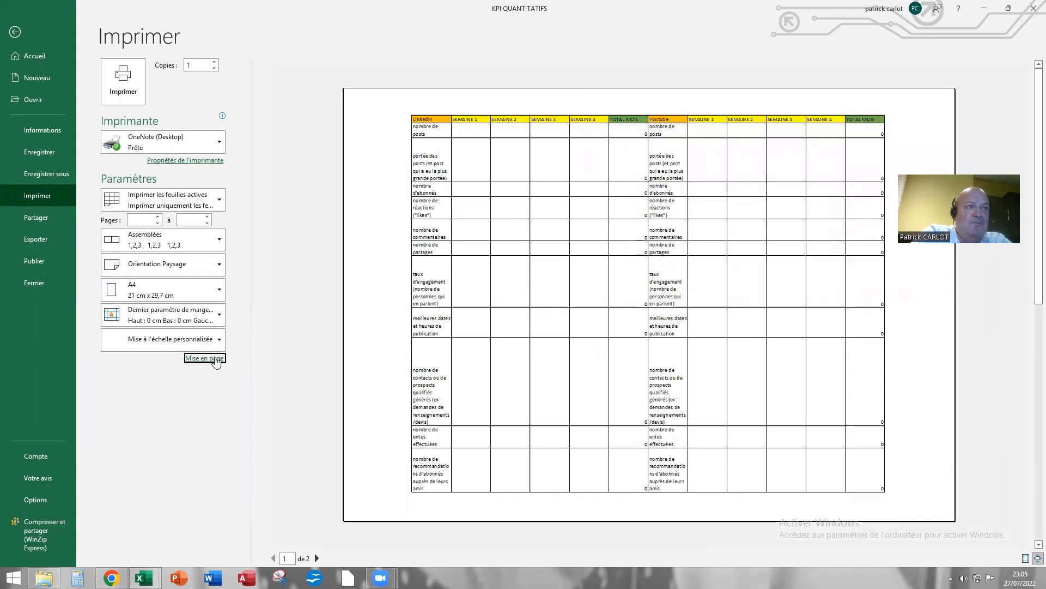
Set the left and right page margins of the les 2 sheet to 0.3.
{"action": "left_click", "coordinate": [217, 359]}
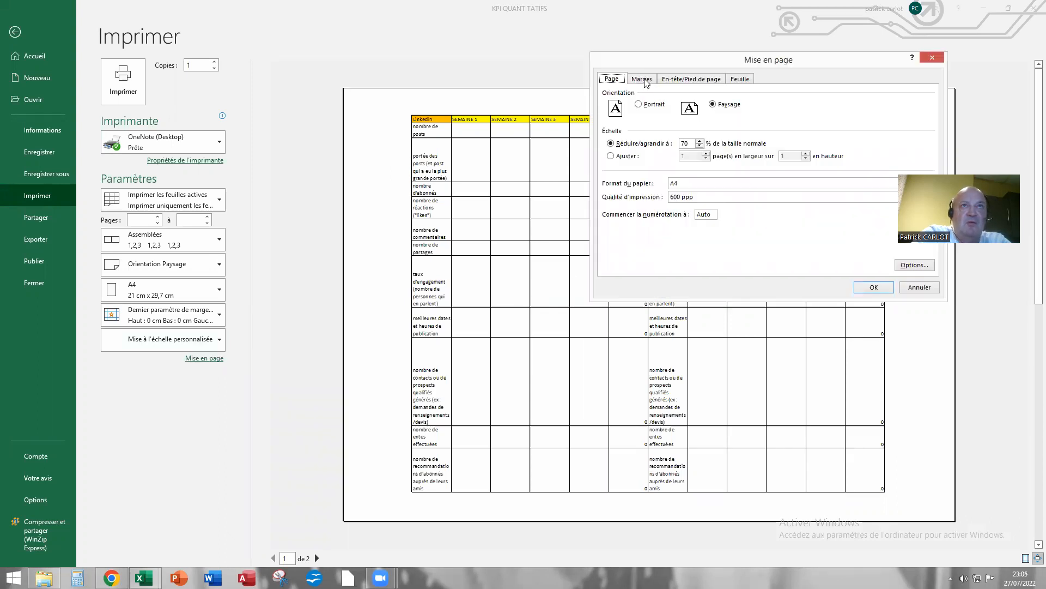
{"action": "left_click", "coordinate": [644, 80]}
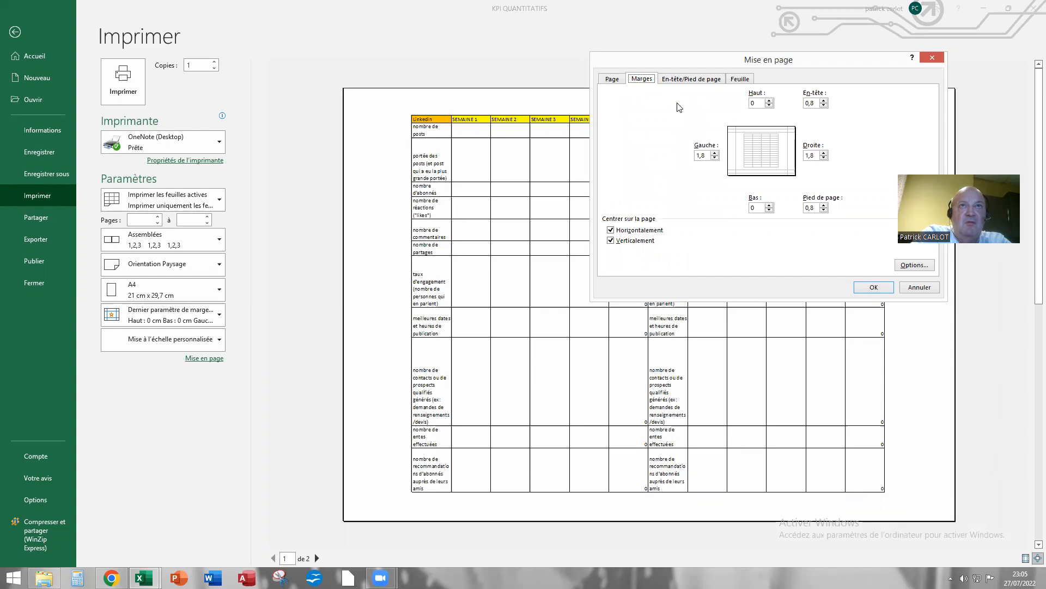
{"action": "left_click", "coordinate": [715, 158]}
{"action": "left_click", "coordinate": [824, 158]}
{"action": "left_click", "coordinate": [855, 288]}
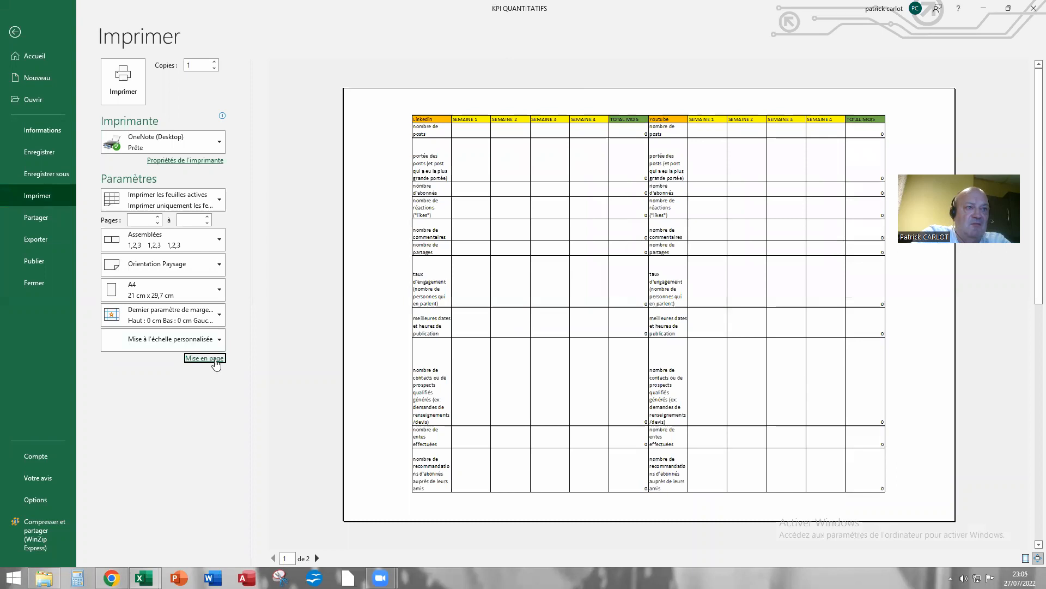
Reduce the print scale of the les 2 sheet to 60% of normal size.
{"action": "left_click", "coordinate": [216, 358]}
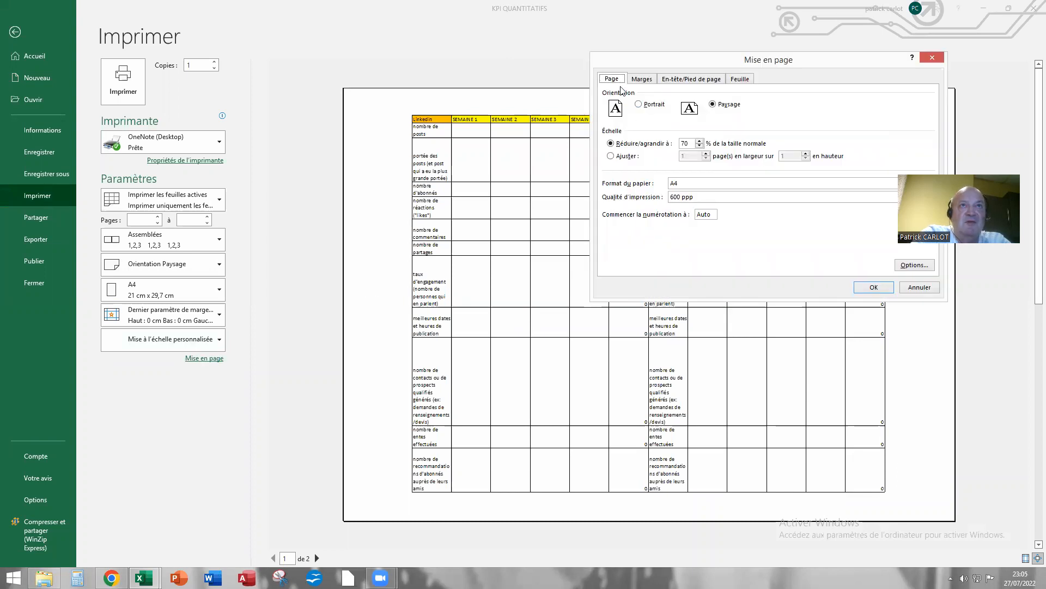
{"action": "left_click", "coordinate": [700, 146]}
{"action": "left_click", "coordinate": [867, 287]}
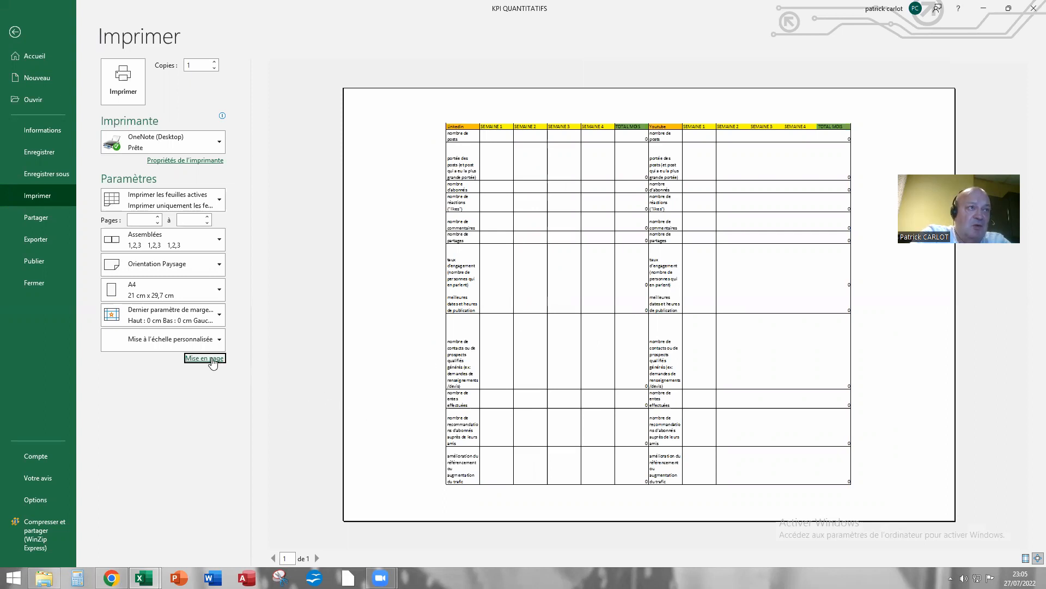
Set the top and bottom page margins to 0.5 and return to the worksheet.
{"action": "left_click", "coordinate": [212, 360]}
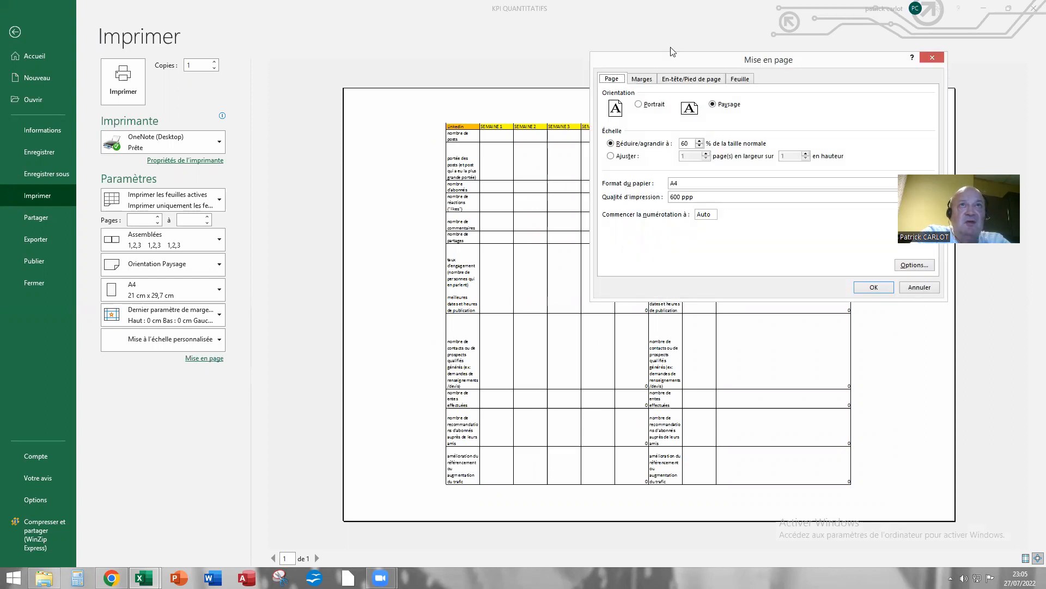
{"action": "left_click", "coordinate": [644, 79]}
{"action": "left_click", "coordinate": [769, 101]}
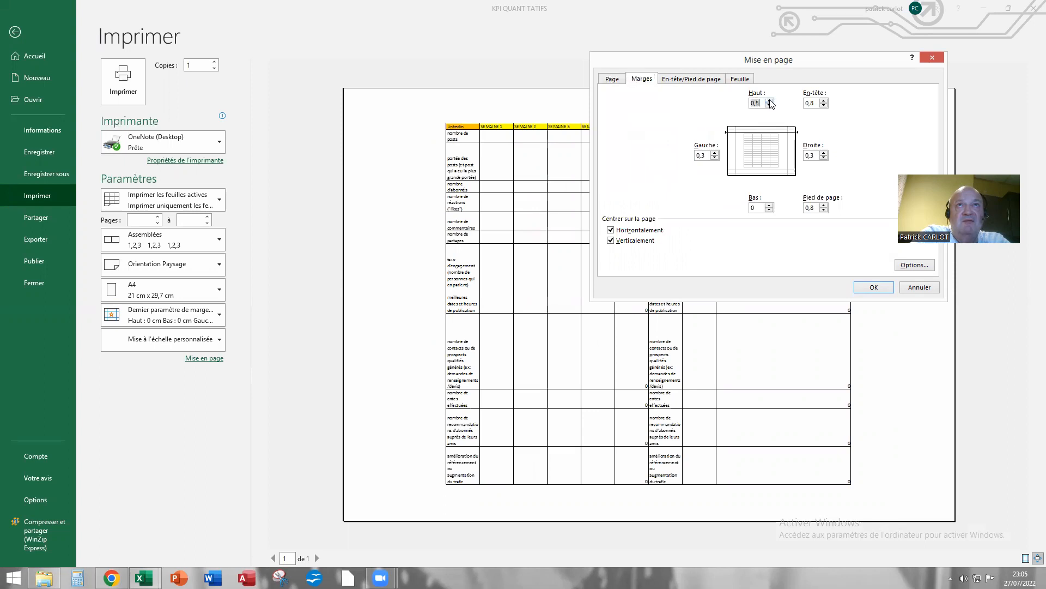
{"action": "left_click", "coordinate": [771, 211]}
{"action": "left_click", "coordinate": [769, 206]}
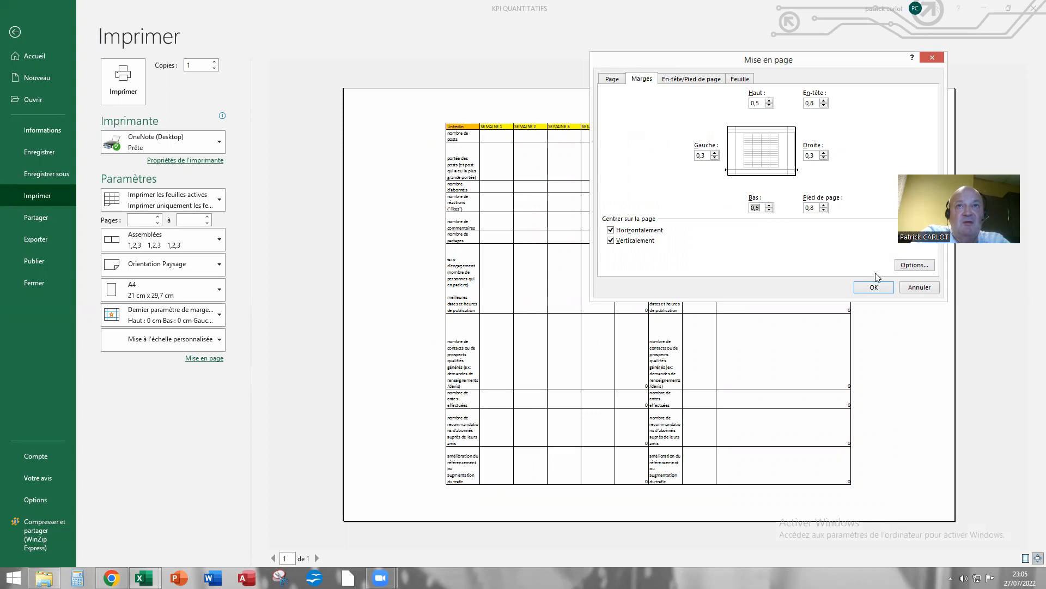
{"action": "left_click", "coordinate": [871, 287]}
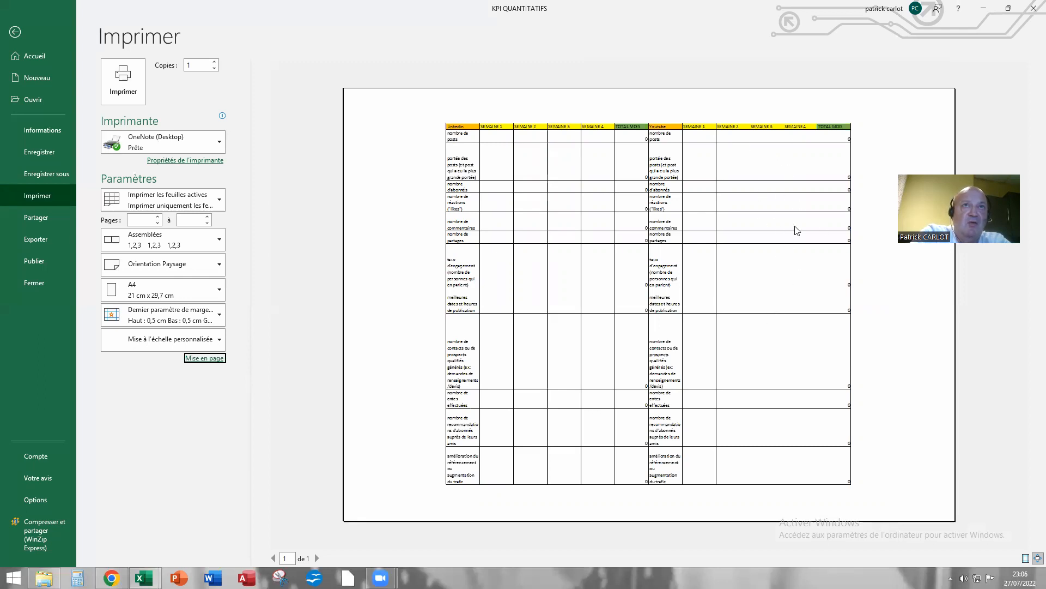
{"action": "left_click", "coordinate": [14, 33]}
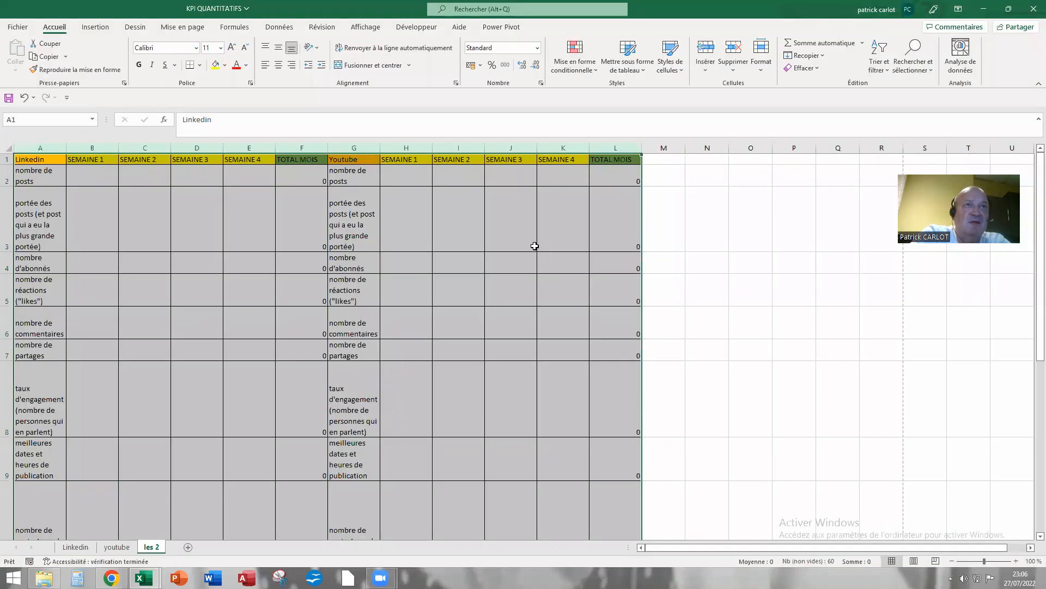
Select the whole combined table, check its print preview and return to the worksheet.
{"action": "left_click", "coordinate": [532, 246]}
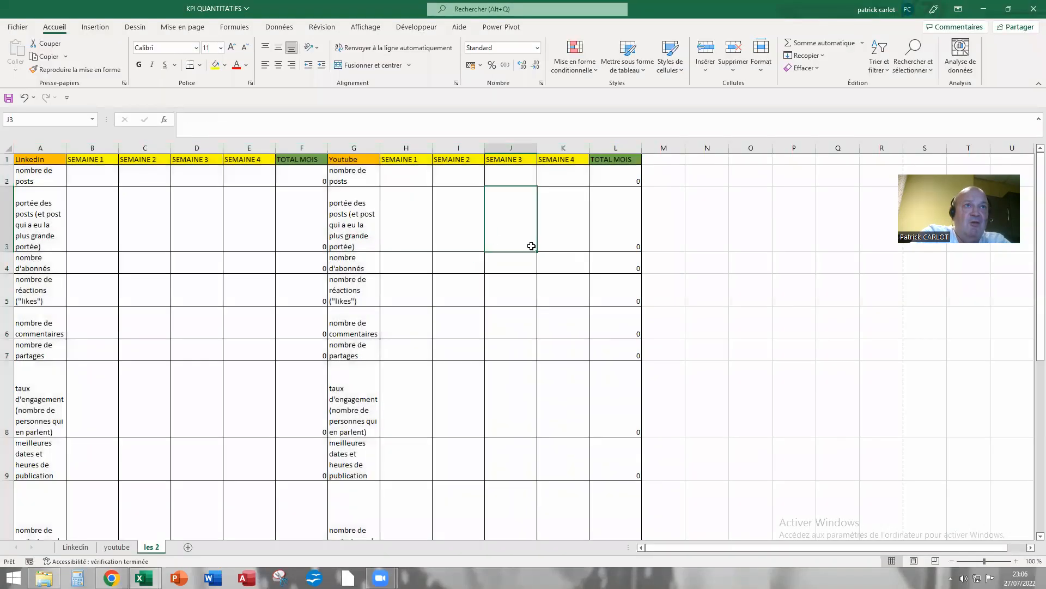
{"action": "left_click", "coordinate": [80, 178]}
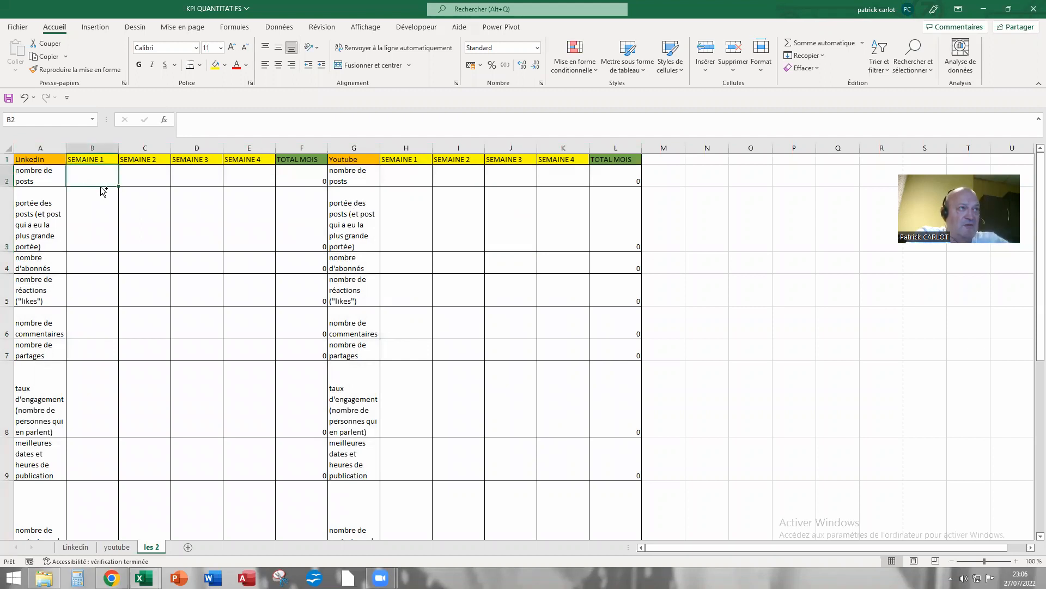
{"action": "key", "text": "ctrl+a"}
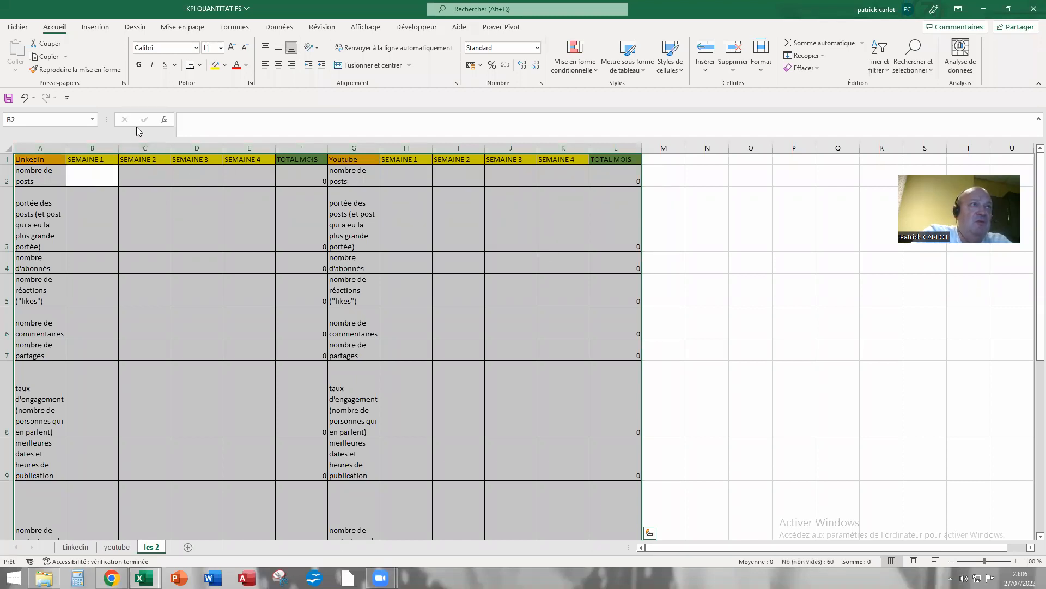
{"action": "left_click", "coordinate": [20, 30]}
{"action": "left_click", "coordinate": [54, 196]}
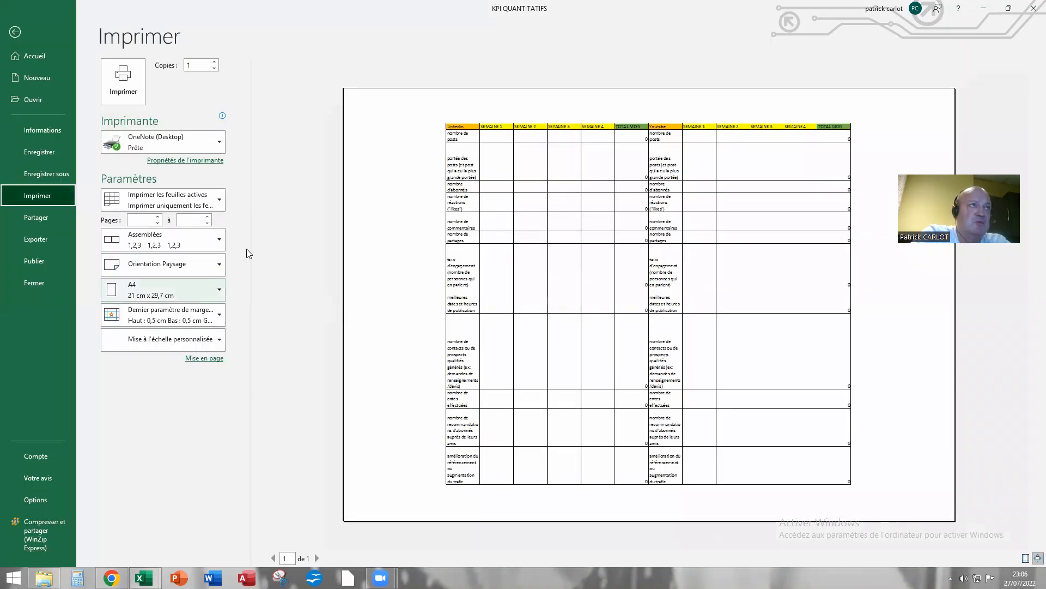
{"action": "left_click", "coordinate": [15, 32]}
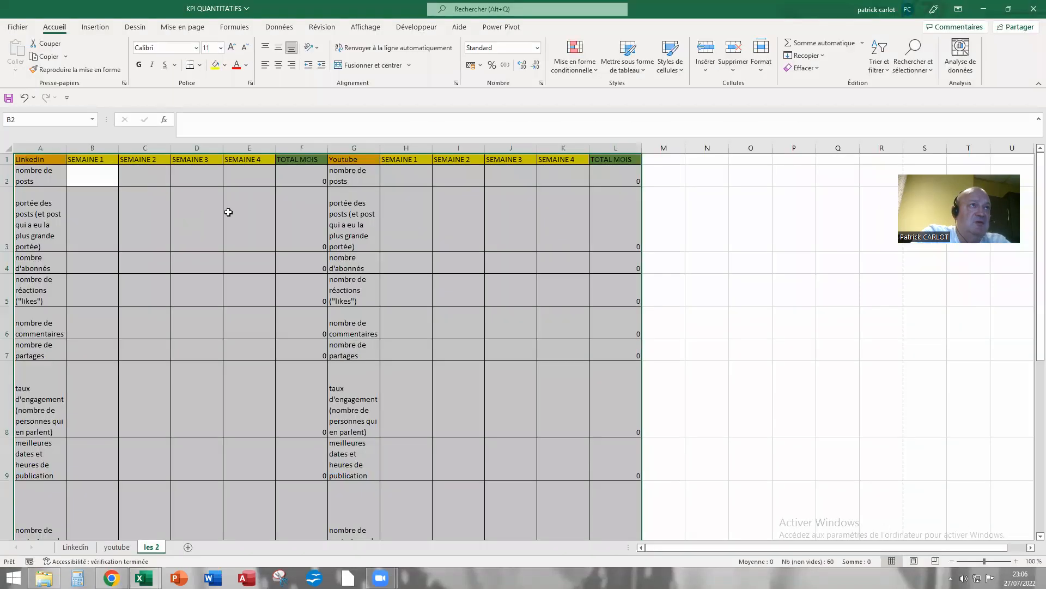
{"action": "left_click", "coordinate": [712, 268]}
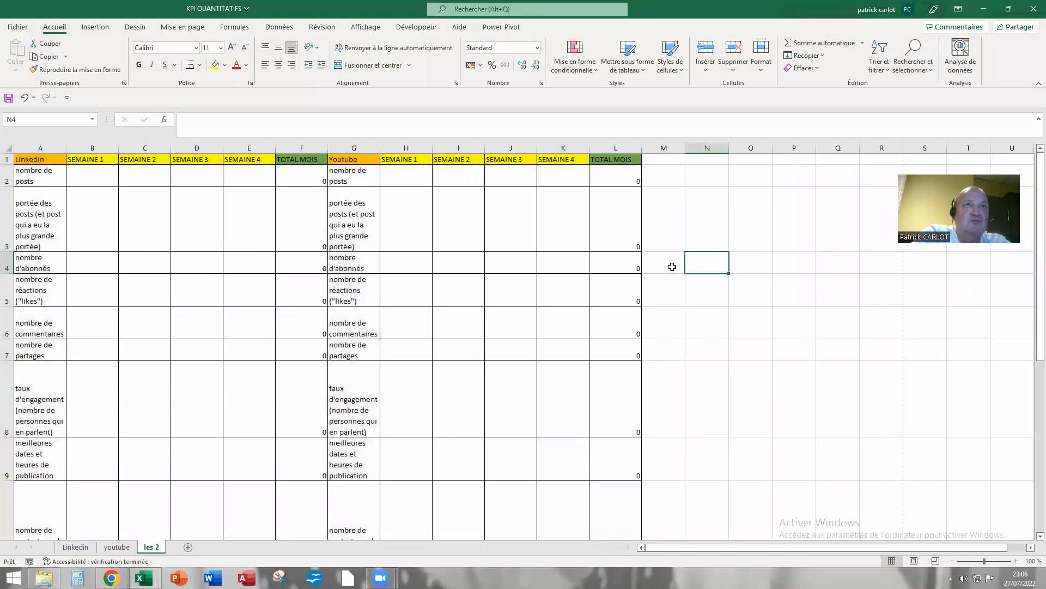
Set the width of columns A to L to 16 and preview the printout.
{"action": "left_click_drag", "start_coordinate": [57, 145], "coordinate": [619, 227]}
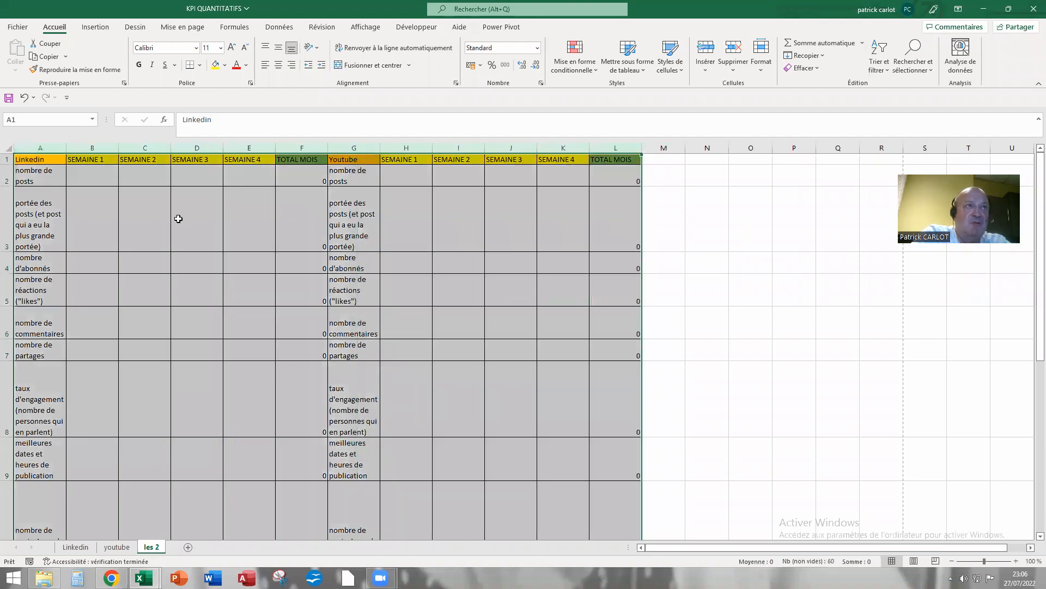
{"action": "right_click", "coordinate": [209, 224]}
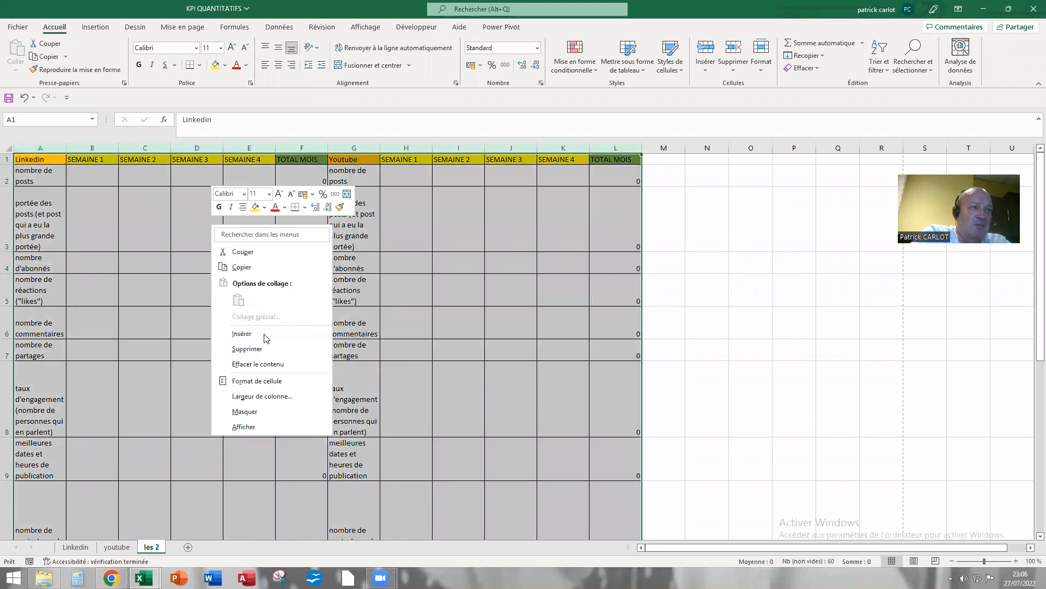
{"action": "left_click", "coordinate": [267, 396]}
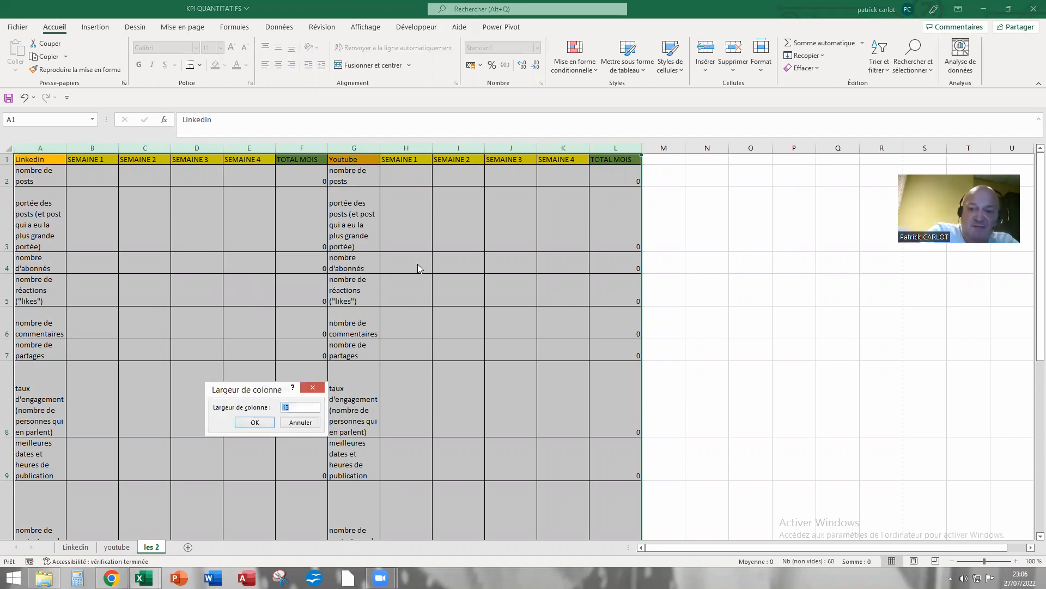
{"action": "type", "text": "16"}
{"action": "key", "text": "Return"}
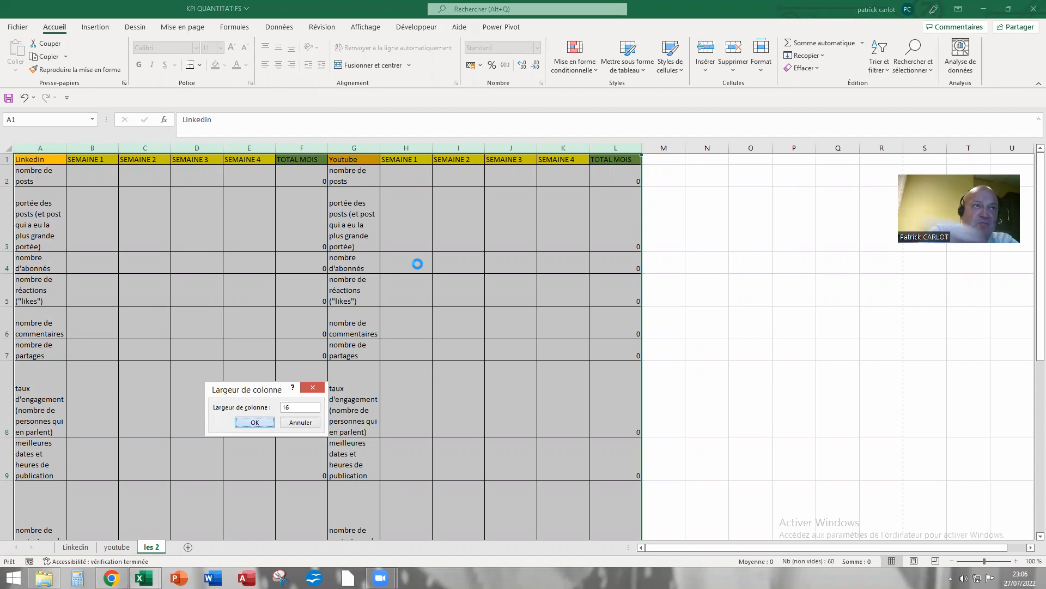
{"action": "left_click", "coordinate": [18, 27]}
{"action": "left_click", "coordinate": [37, 196]}
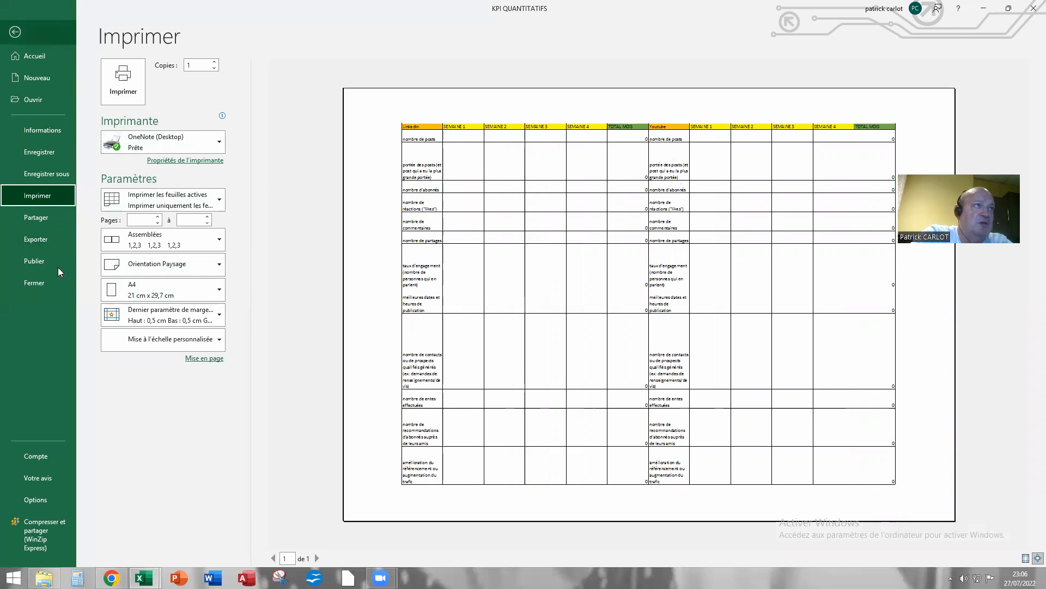
Export the les 2 sheet as a PDF named KPI QUANTITATIFS into the EXO EXCEL folder.
{"action": "left_click", "coordinate": [48, 242]}
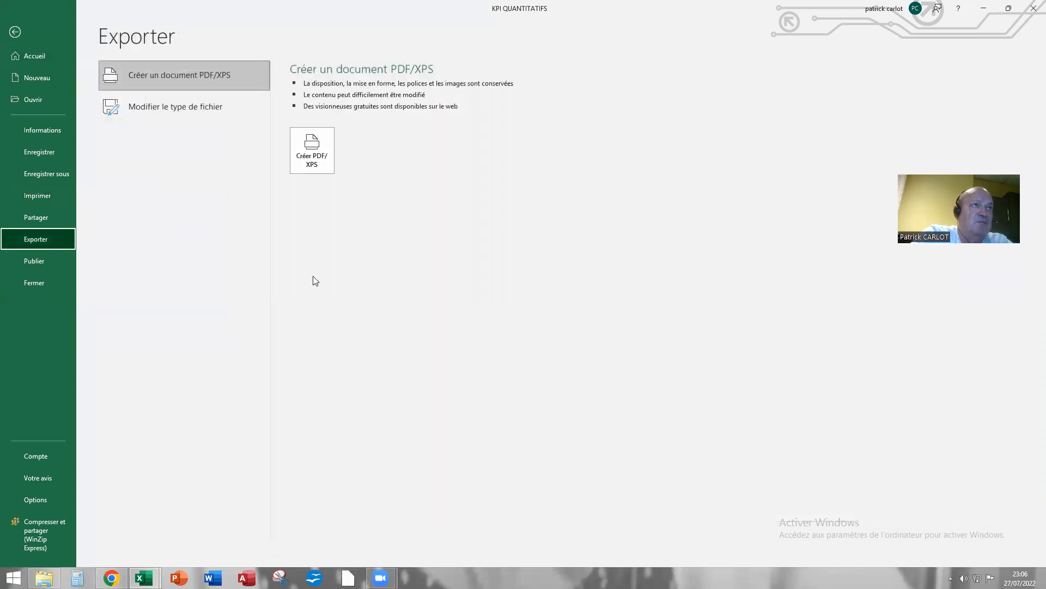
{"action": "left_click", "coordinate": [317, 162]}
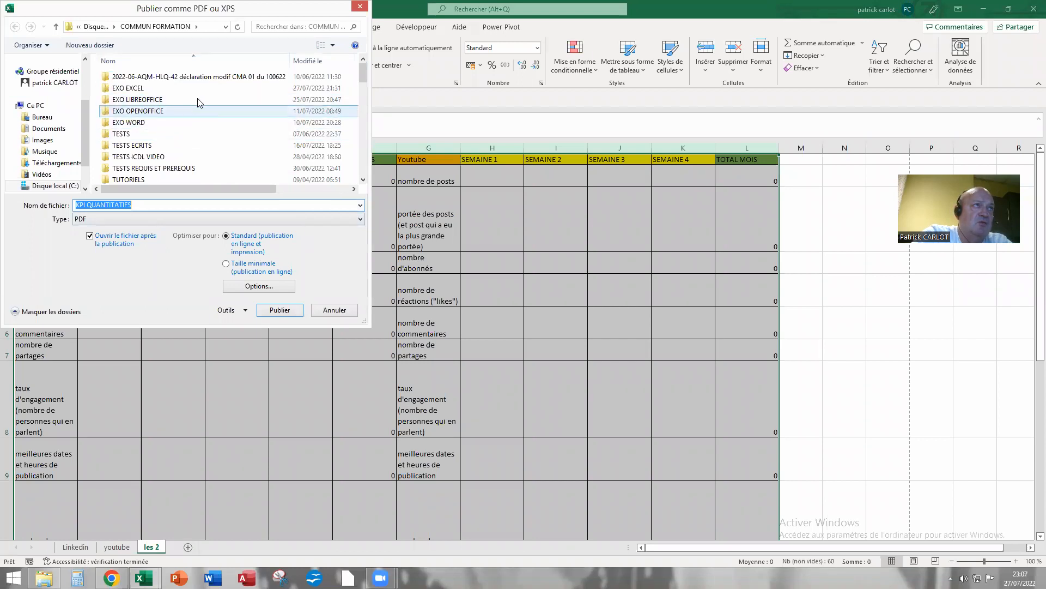
{"action": "double_click", "coordinate": [163, 88]}
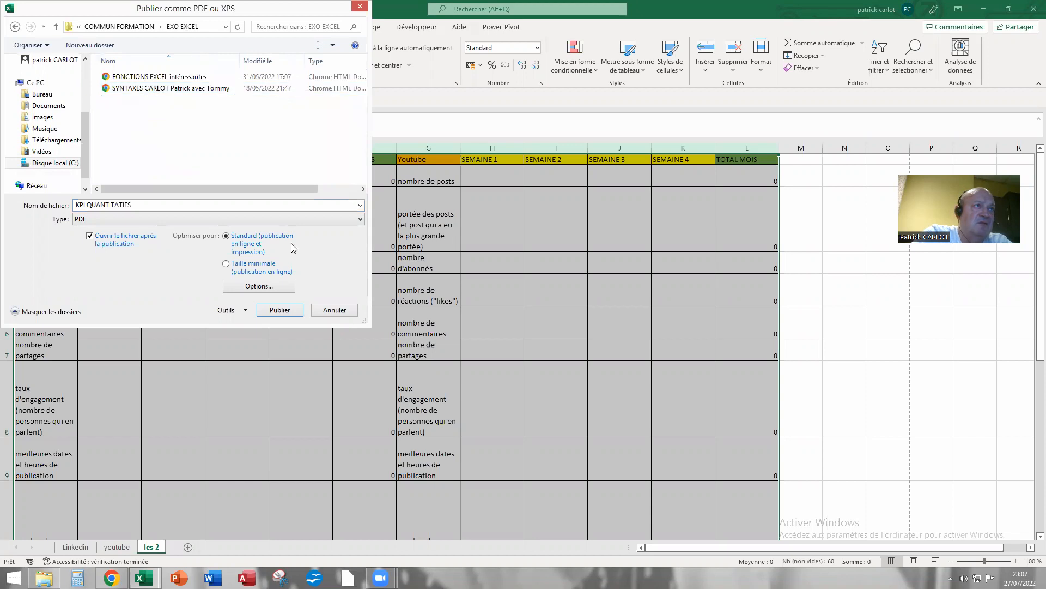
{"action": "left_click", "coordinate": [294, 313]}
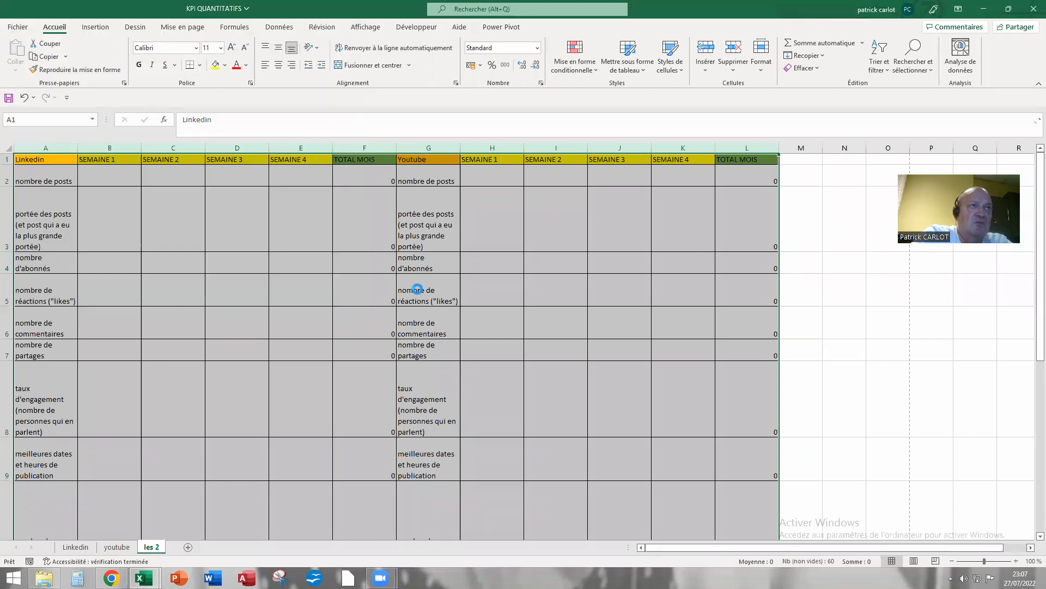